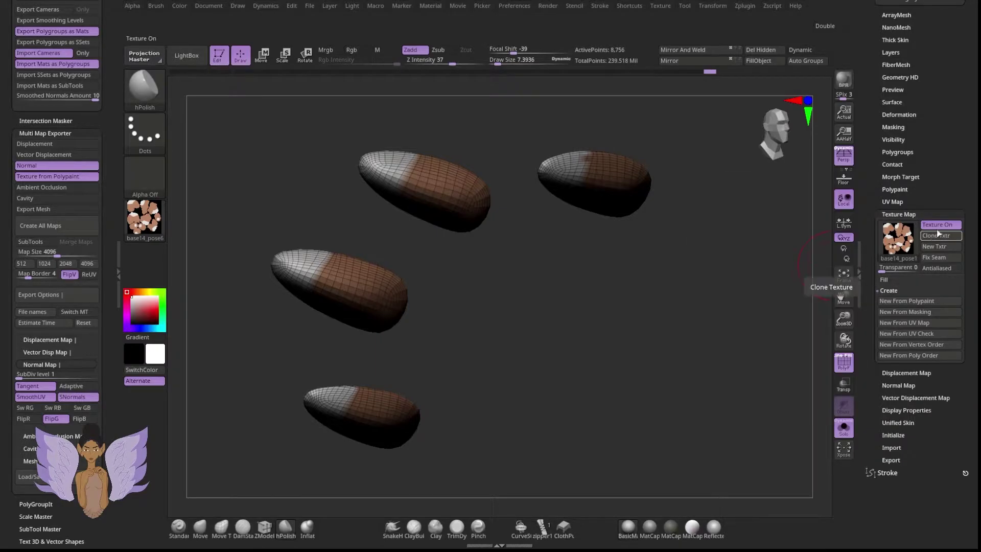
# - Toggle the nails' texture map display off and back on, and clone the texture for export
pyautogui.click(938, 229)
pyautogui.moveTo(659, 241); pyautogui.dragTo(655, 246)
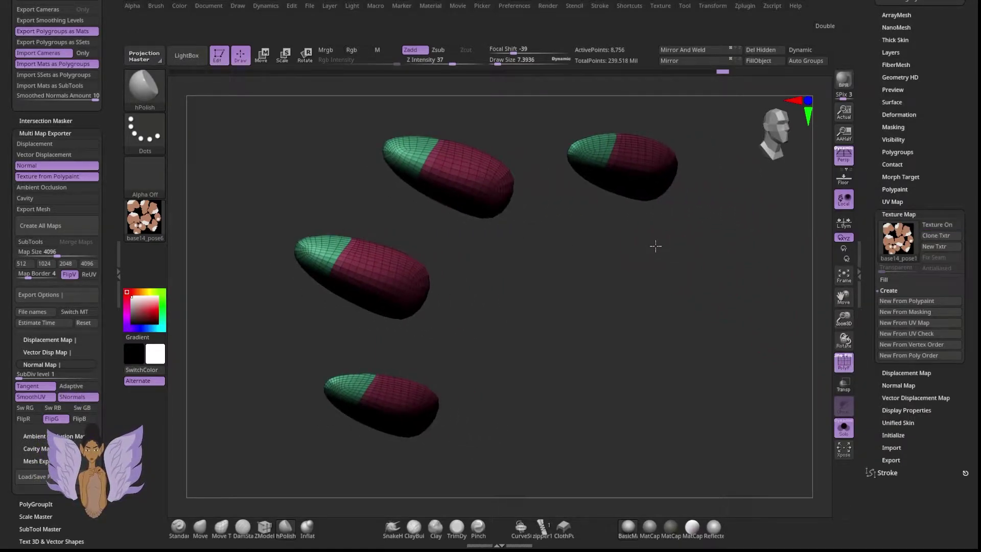
pyautogui.click(929, 229)
pyautogui.click(898, 240)
pyautogui.click(932, 236)
pyautogui.click(144, 219)
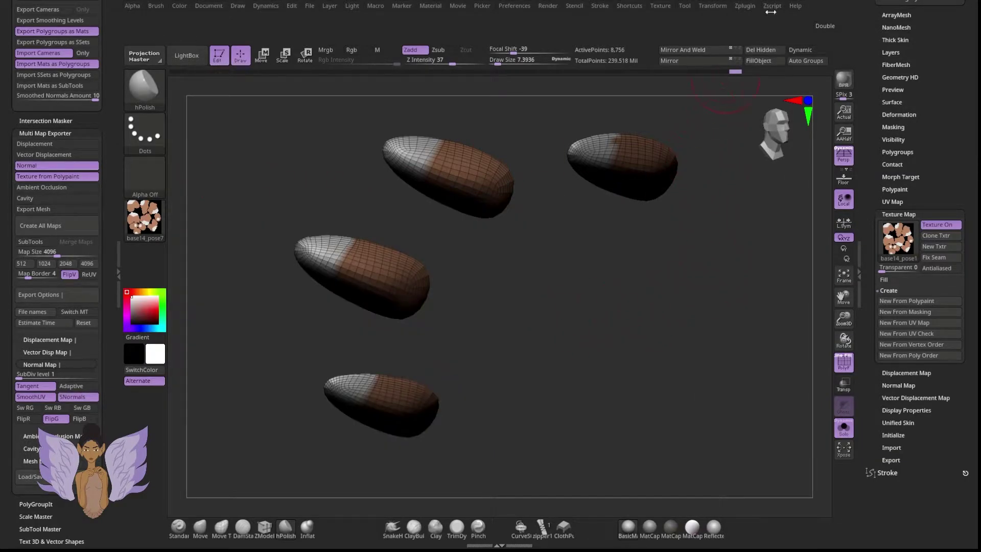
# - Examine the FBX ExportImport options and the Multi Map Exporter's map size, flip and normal map settings
pyautogui.click(748, 7)
pyautogui.click(738, 13)
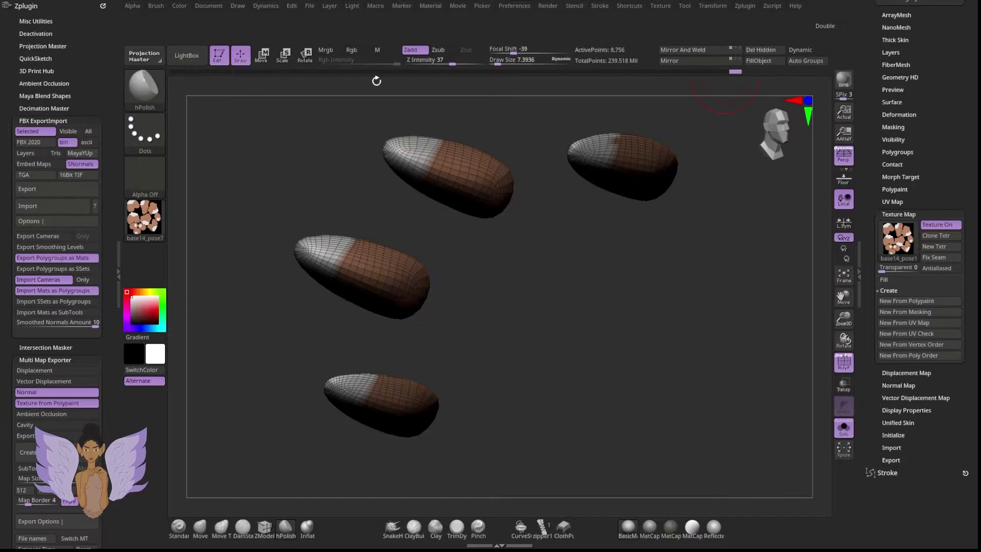
pyautogui.moveTo(112, 126); pyautogui.dragTo(89, 95)
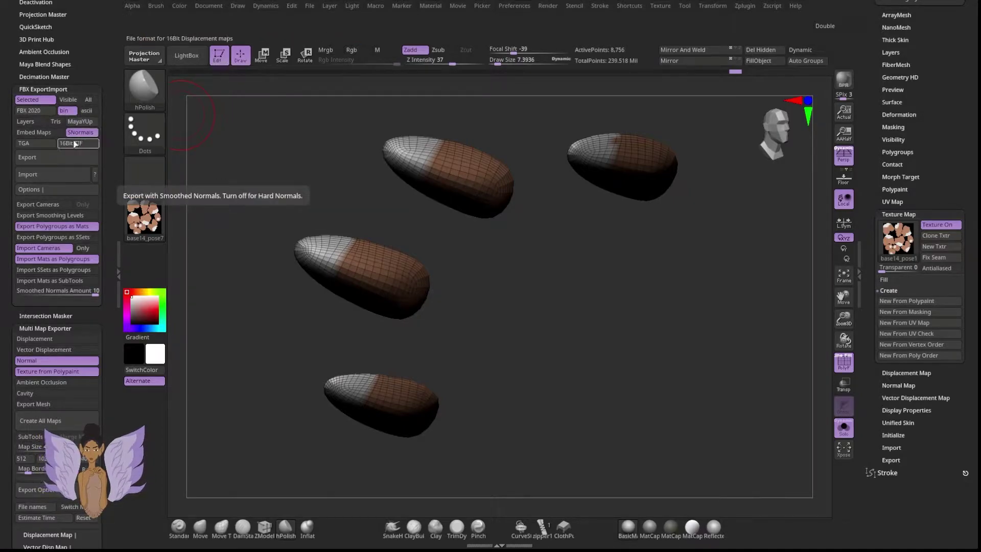
pyautogui.scroll(-3, 113, 144)
pyautogui.scroll(-6, 113, 144)
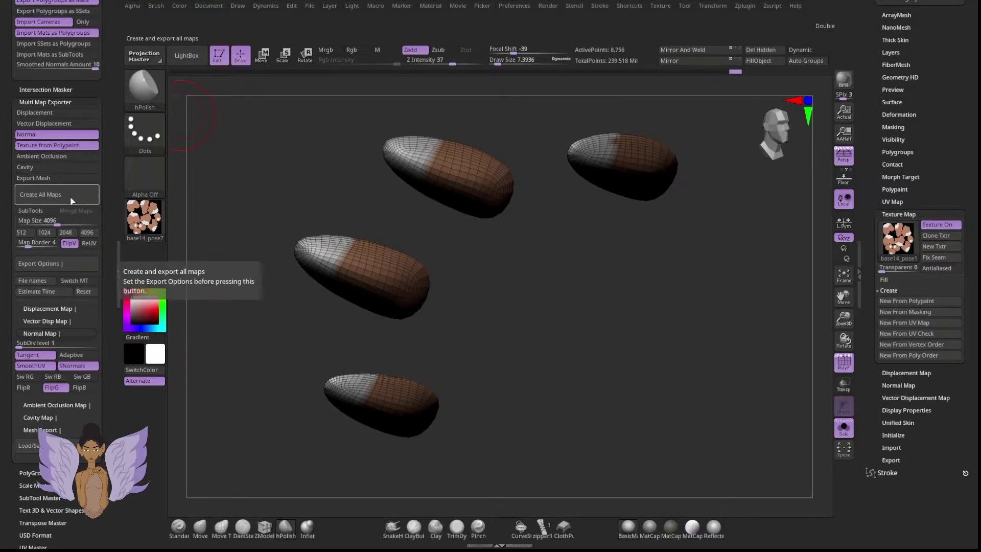
pyautogui.scroll(-2, 76, 199)
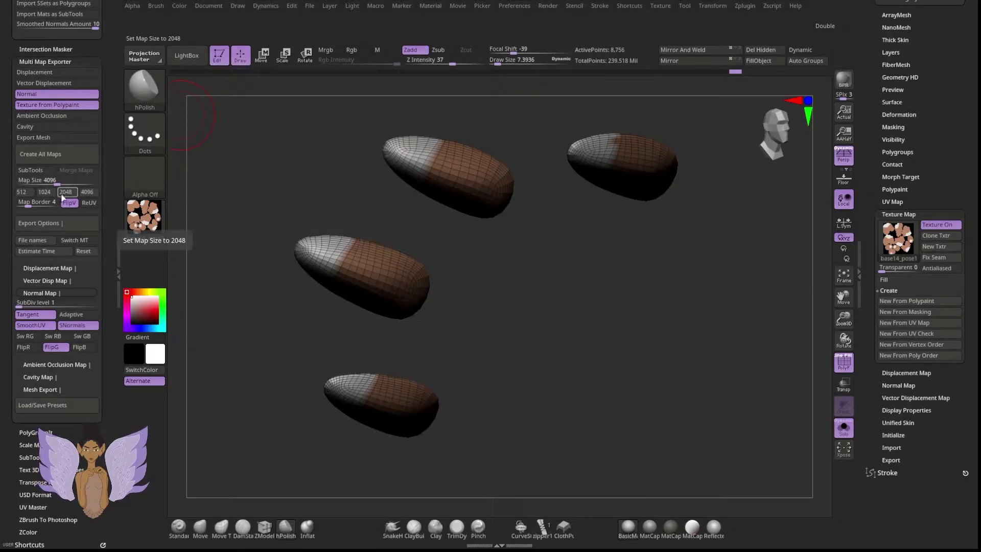
pyautogui.click(68, 204)
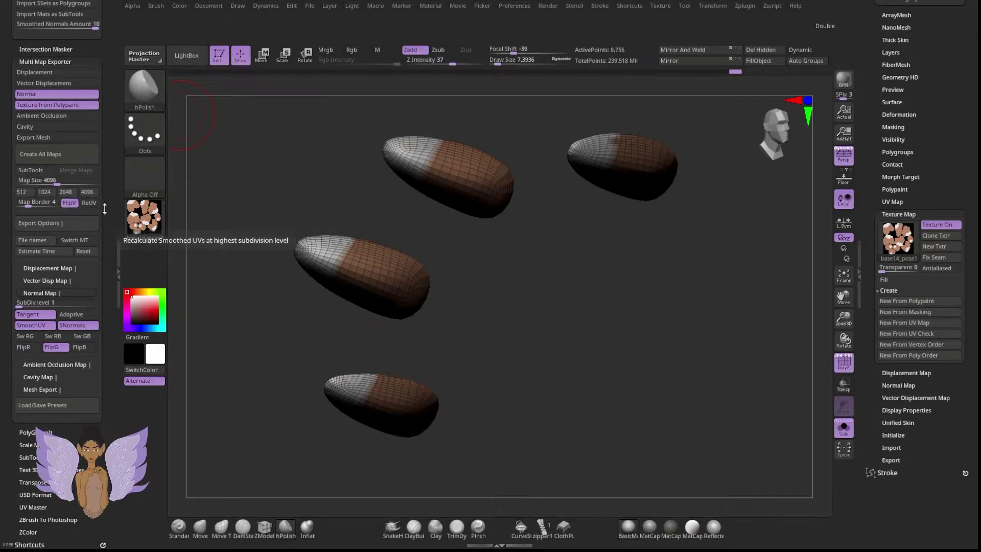
pyautogui.scroll(-2, 105, 204)
pyautogui.click(18, 261)
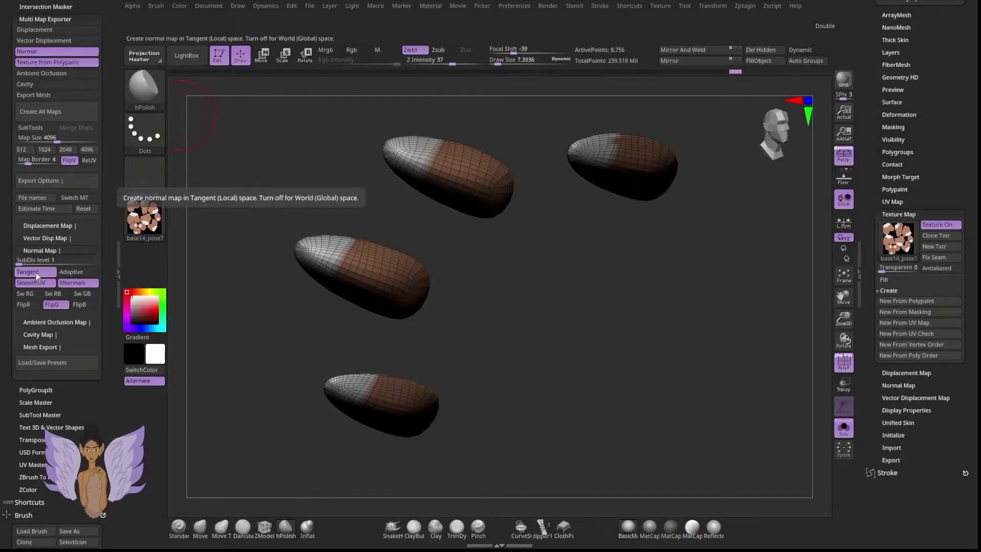
pyautogui.press('Return')
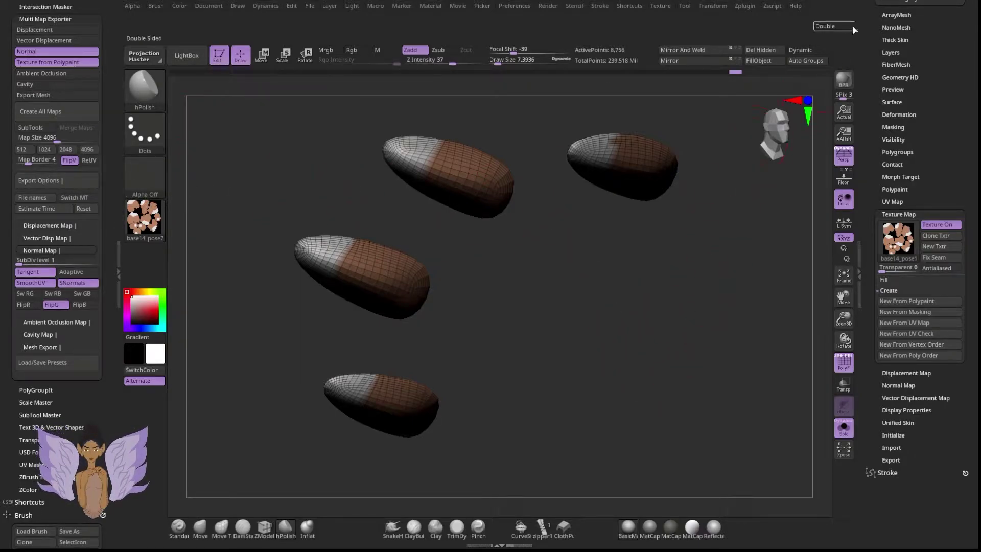
# - Switch to Blender and apply smooth shading to the nails object
pyautogui.scroll(3, 874, 86)
pyautogui.scroll(8, 875, 87)
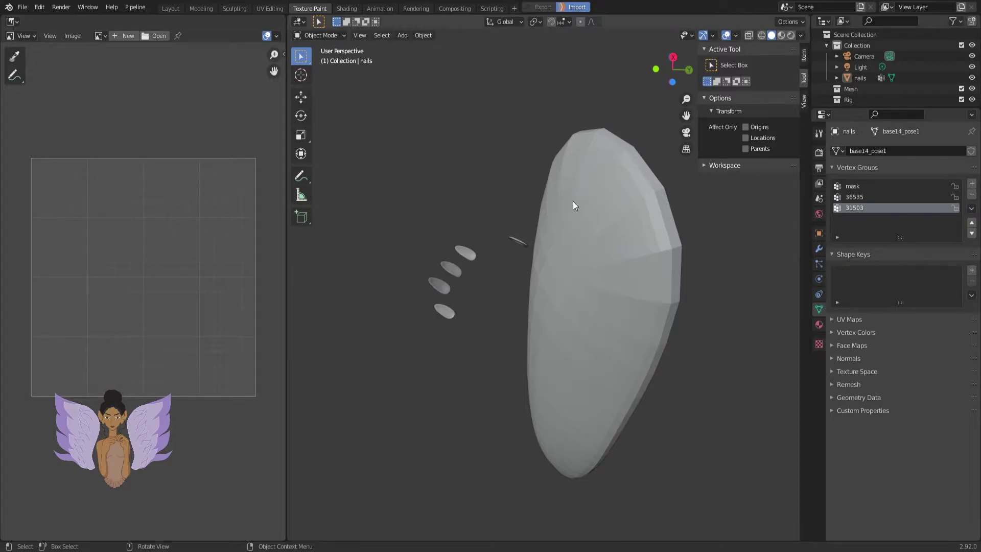
pyautogui.click(571, 205)
pyautogui.rightClick(588, 234)
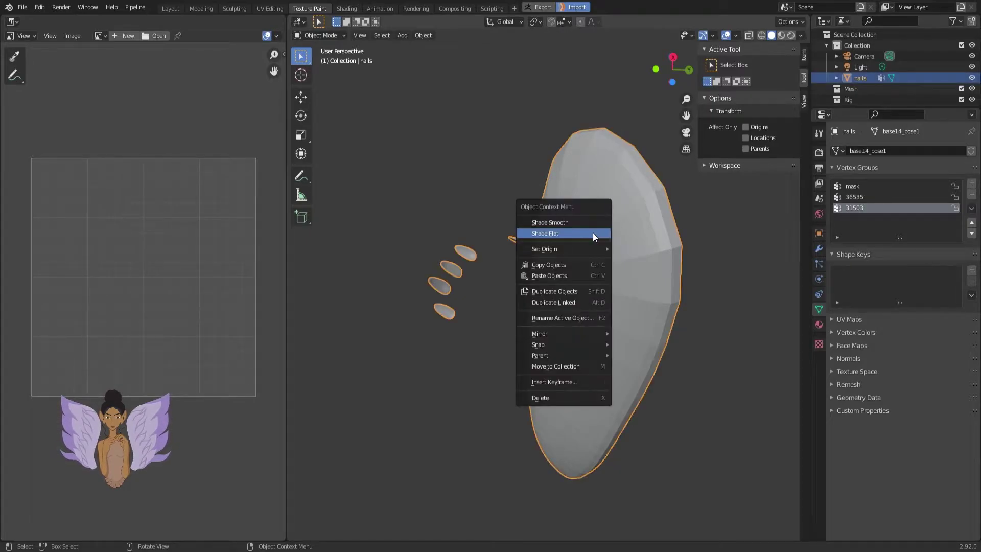
pyautogui.click(557, 222)
pyautogui.moveTo(677, 274); pyautogui.dragTo(664, 268, button='middle')
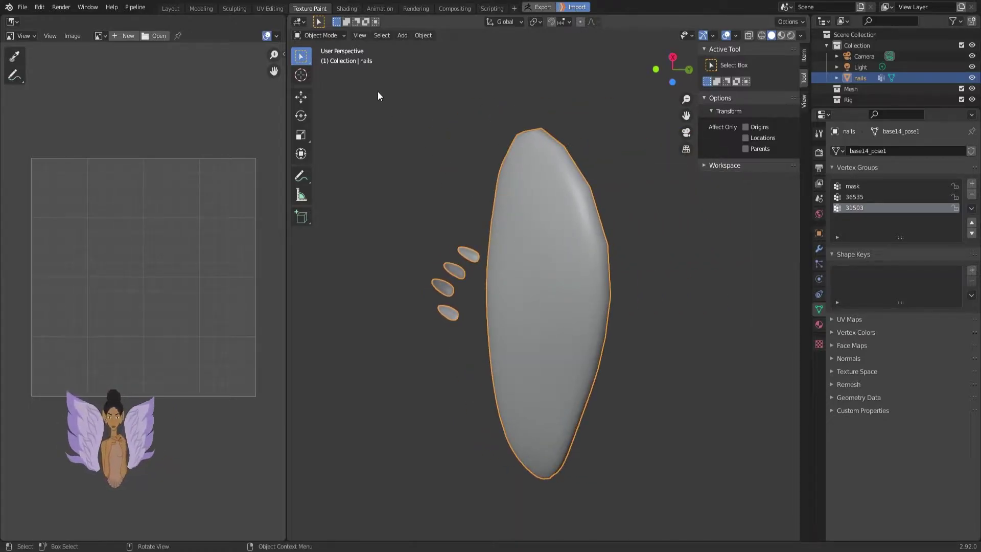
# - Enter Edit Mode on the nails and select the vertices of vertex group 36535
pyautogui.click(327, 35)
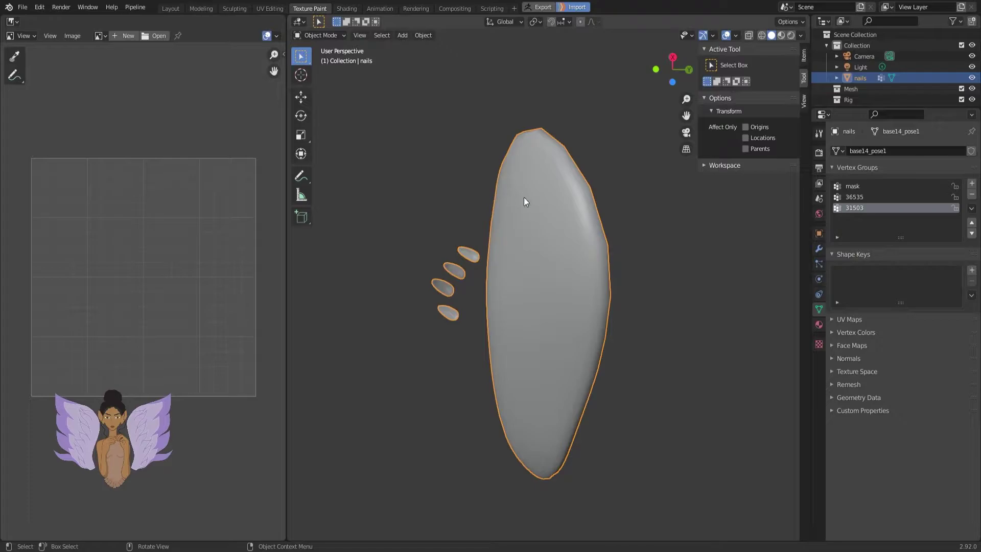
pyautogui.click(324, 35)
pyautogui.click(315, 61)
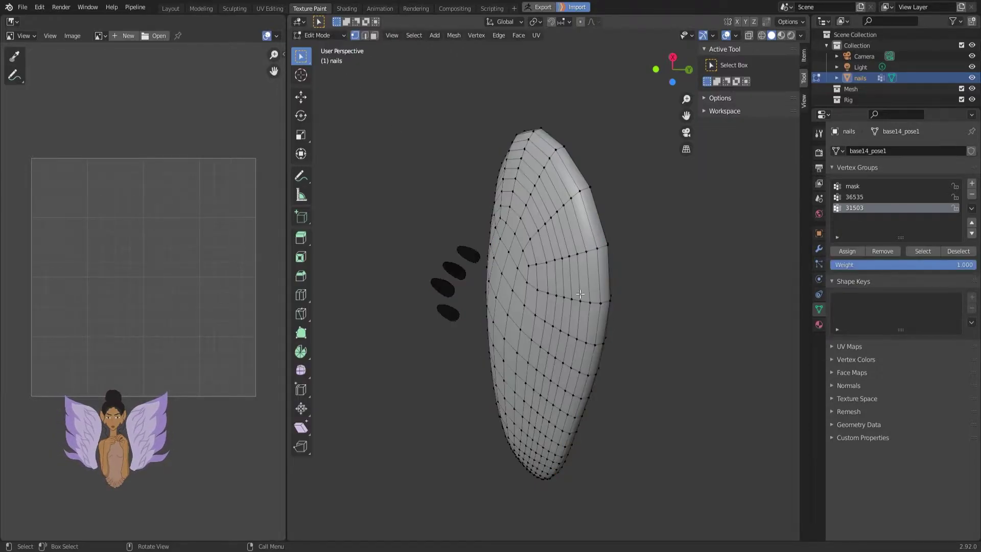
pyautogui.moveTo(620, 230); pyautogui.dragTo(626, 236, button='middle')
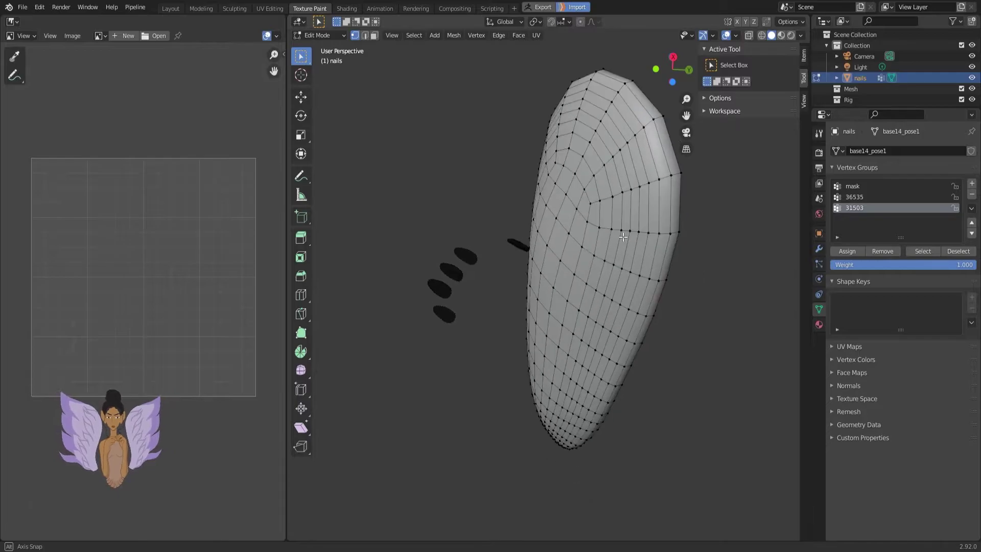
pyautogui.click(851, 199)
pyautogui.click(919, 249)
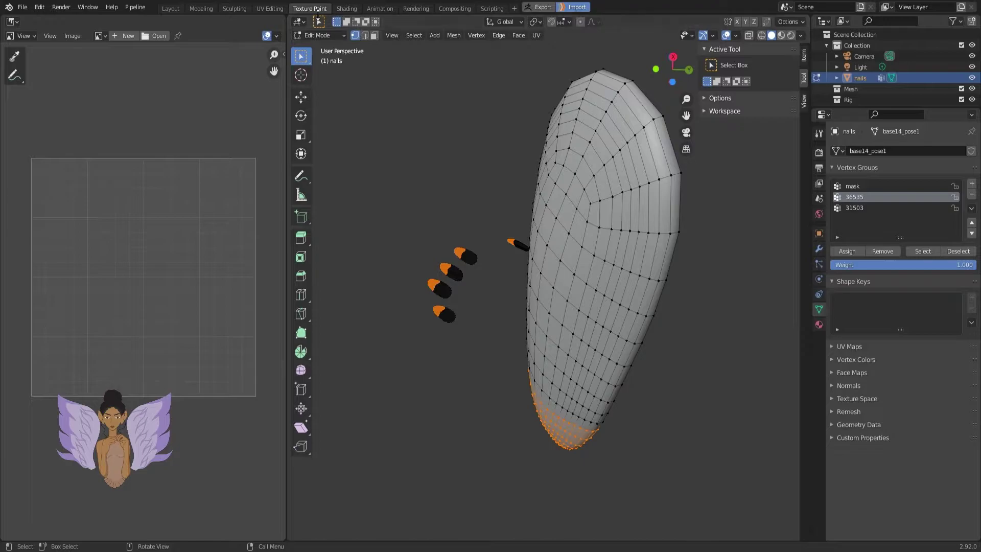
# - In Vertex Paint mode, fill the selected nail tips with light blue
pyautogui.click(319, 35)
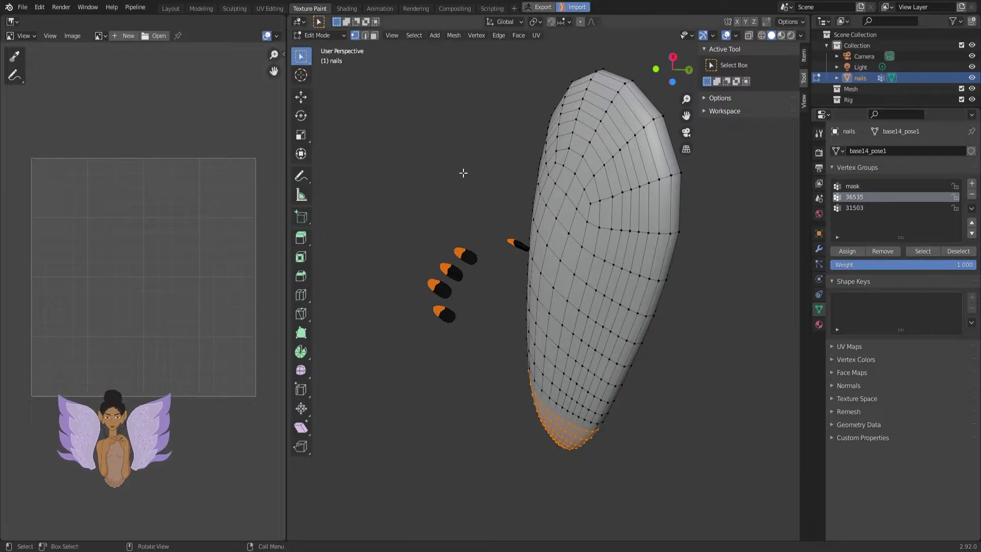
pyautogui.click(321, 35)
pyautogui.click(321, 83)
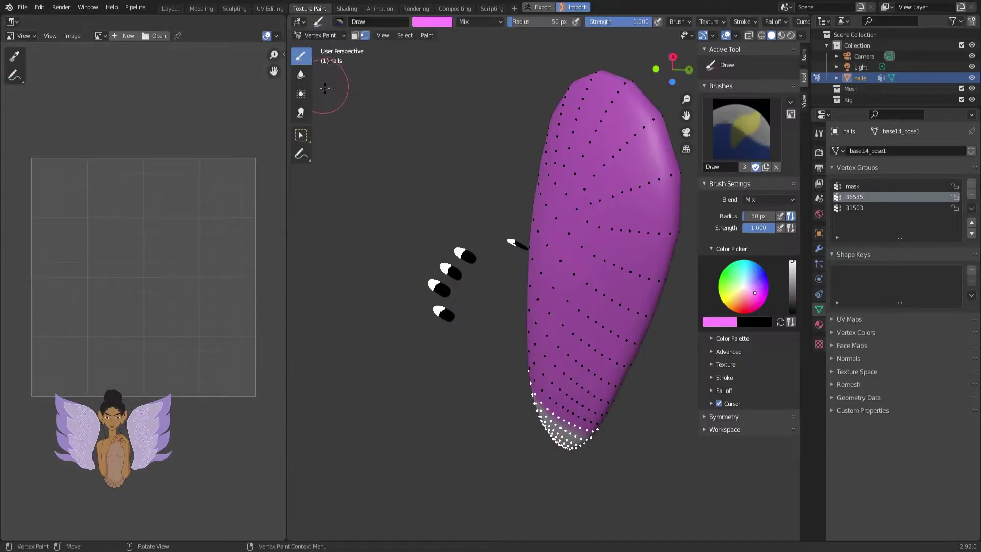
pyautogui.moveTo(585, 319)
pyautogui.mouseDown(button='middle')
pyautogui.moveTo(536, 306)
pyautogui.moveTo(585, 318)
pyautogui.mouseUp(button='middle')
pyautogui.moveTo(754, 295); pyautogui.dragTo(750, 277)
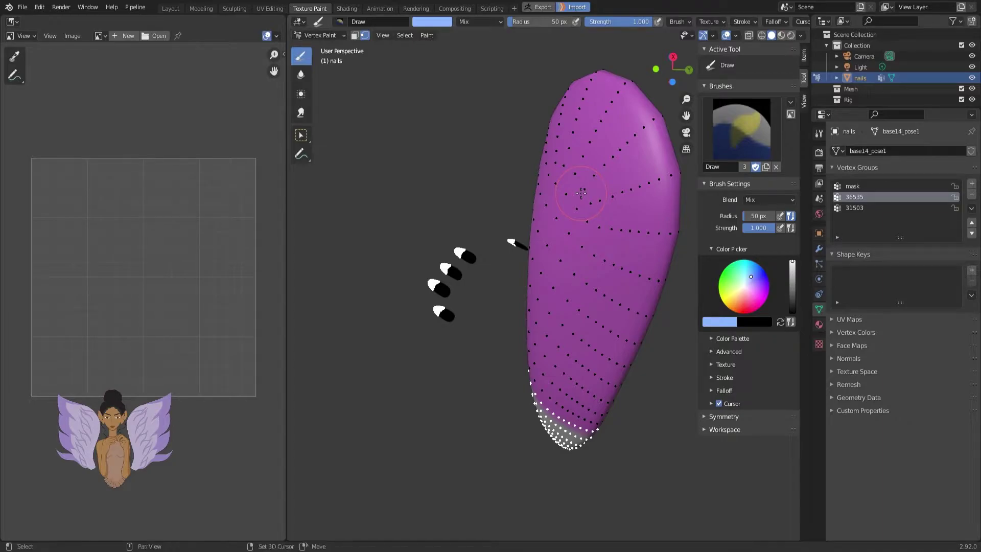
pyautogui.hotkey('shift', 'k')
pyautogui.moveTo(523, 192); pyautogui.dragTo(527, 188, button='middle')
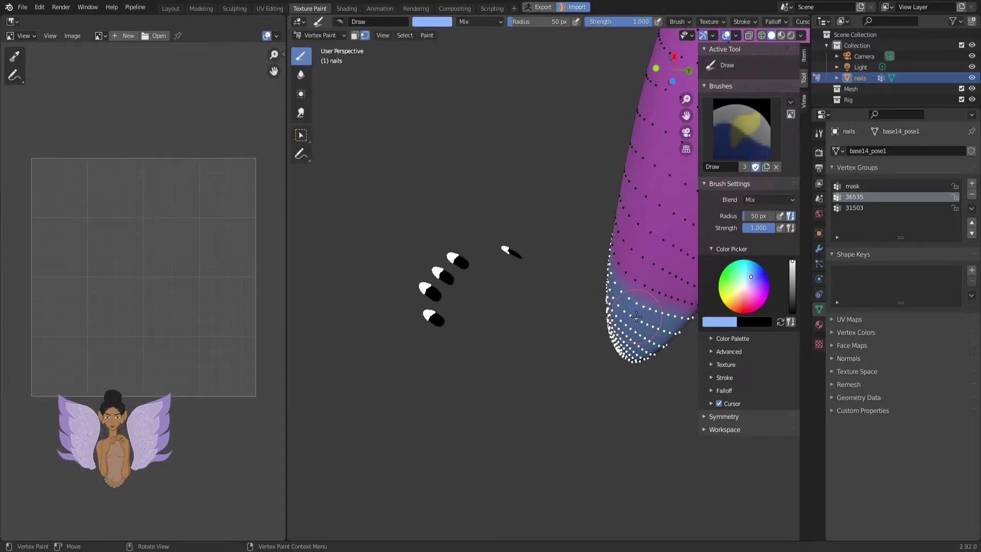
pyautogui.moveTo(659, 225); pyautogui.dragTo(649, 171, button='middle')
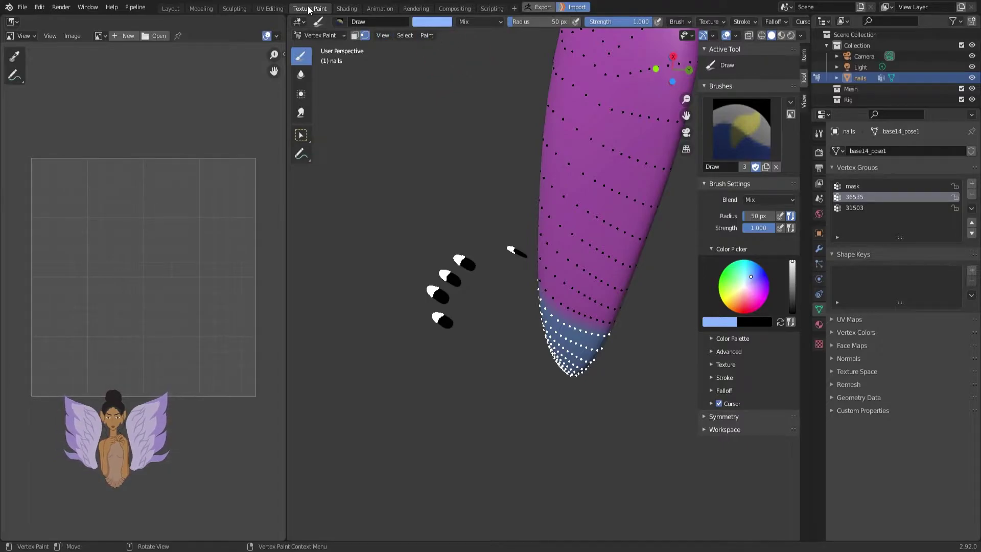
# - Try filling the nails' image with pink and light purple in Texture Paint mode, and undo both fills
pyautogui.click(331, 32)
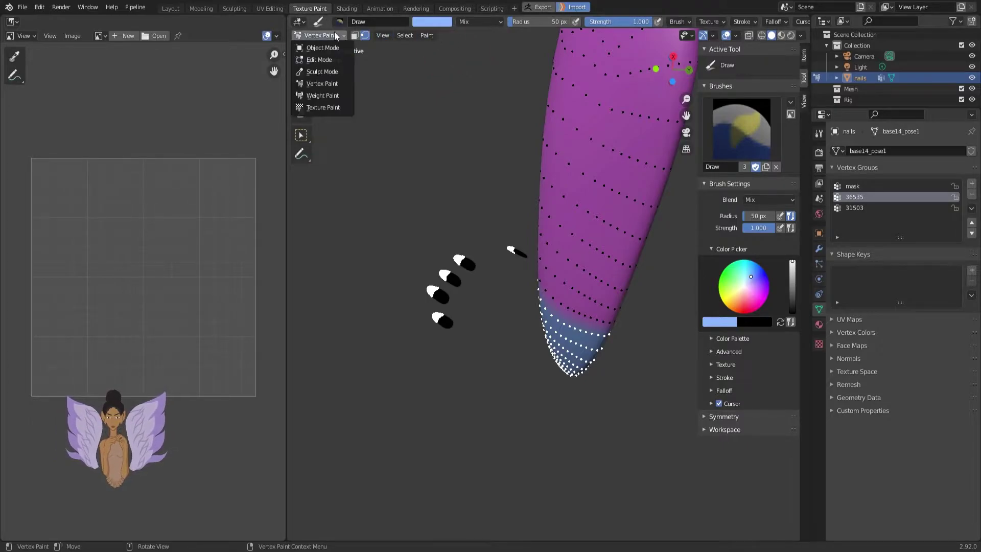
pyautogui.click(327, 95)
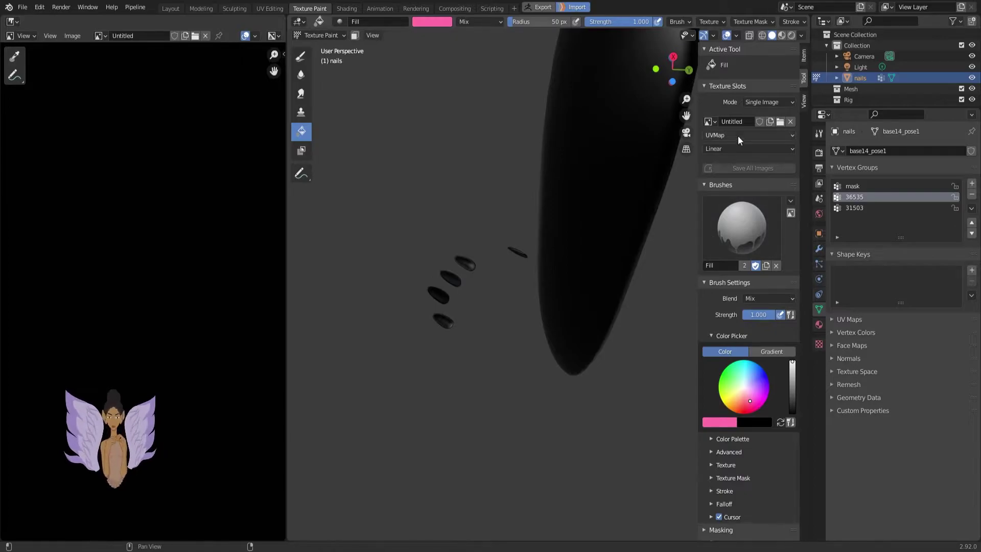
pyautogui.click(772, 102)
pyautogui.click(772, 104)
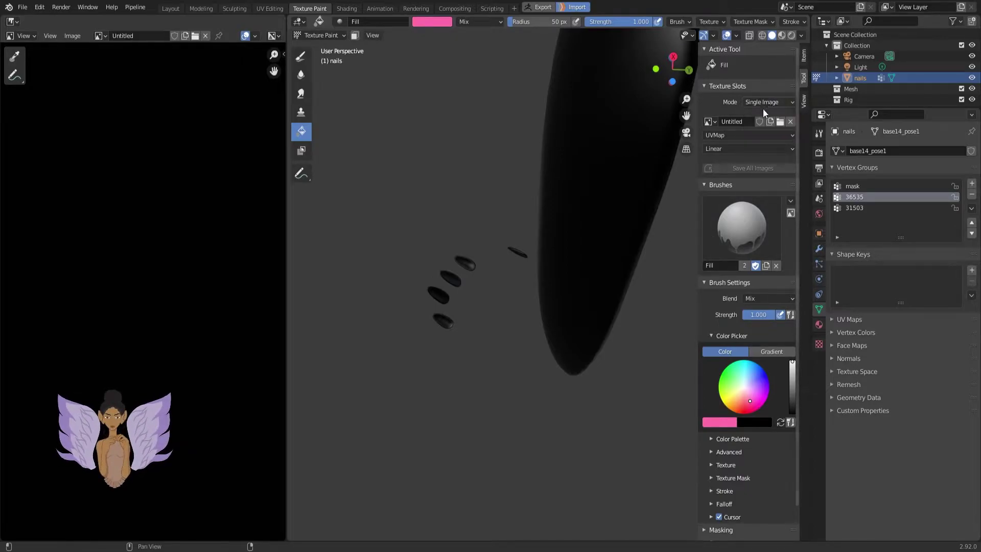
pyautogui.click(753, 102)
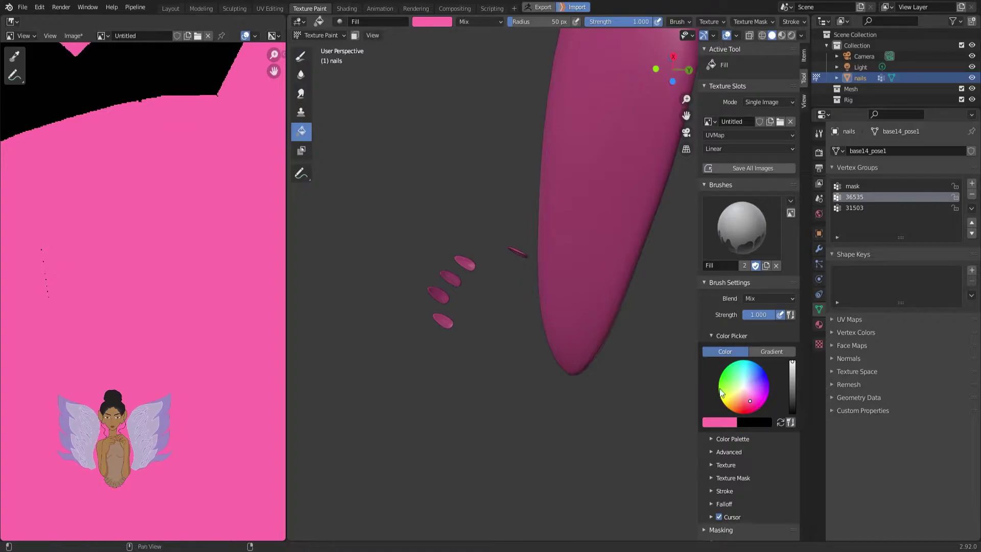
pyautogui.click(753, 384)
pyautogui.click(644, 322)
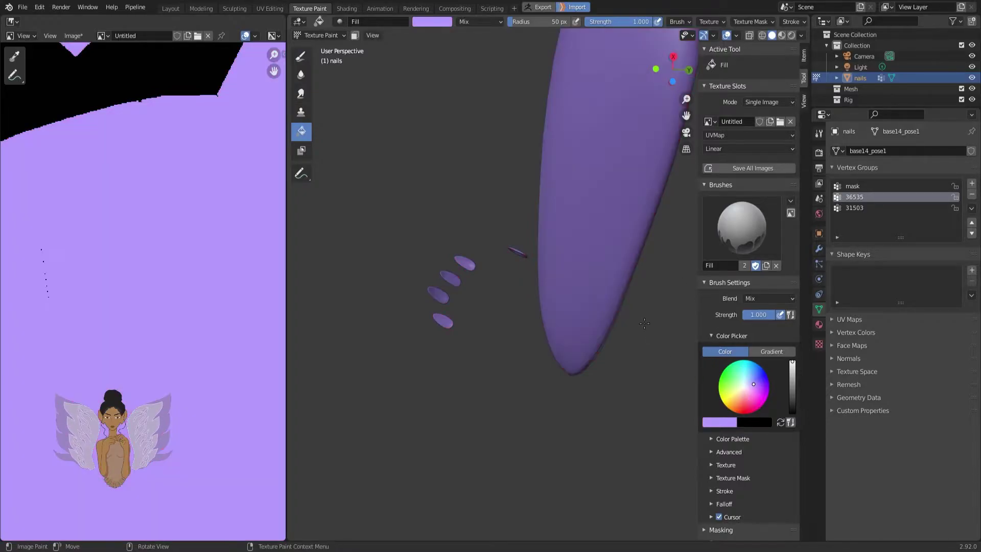
pyautogui.hotkey('ctrl', 'z')
pyautogui.hotkey('ctrl', 'z')
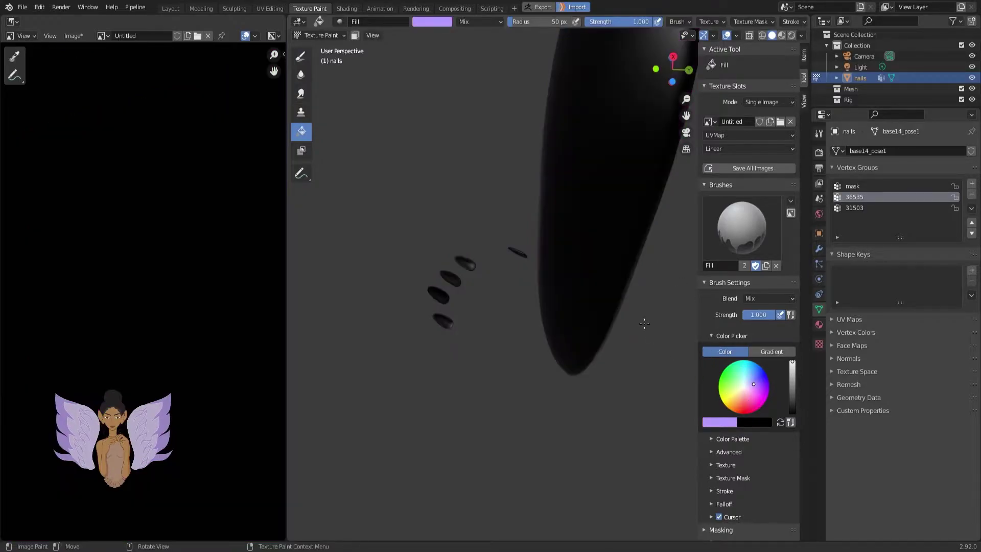
# - Return the nails to Object Mode and start an FBX export
pyautogui.click(320, 36)
pyautogui.click(320, 48)
pyautogui.click(23, 8)
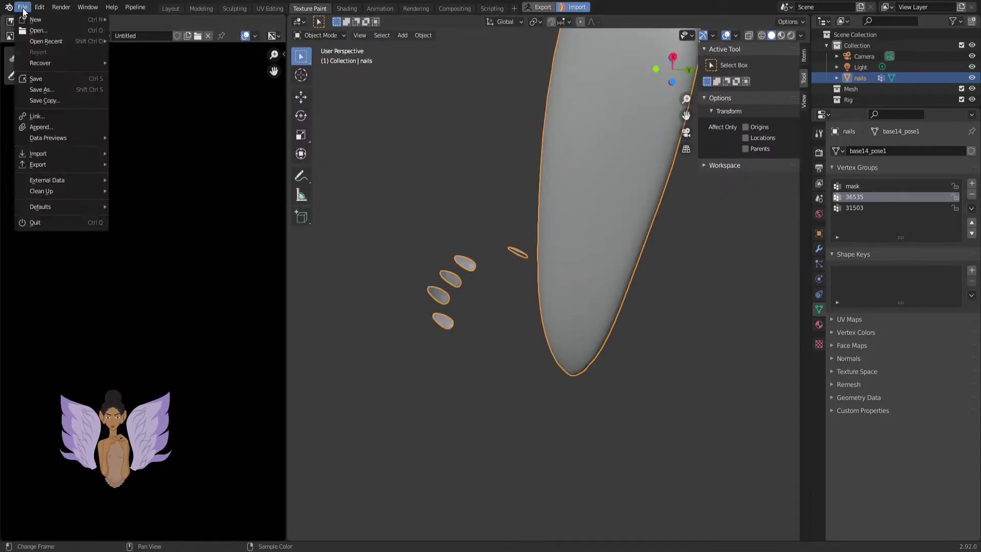
pyautogui.moveTo(46, 163)
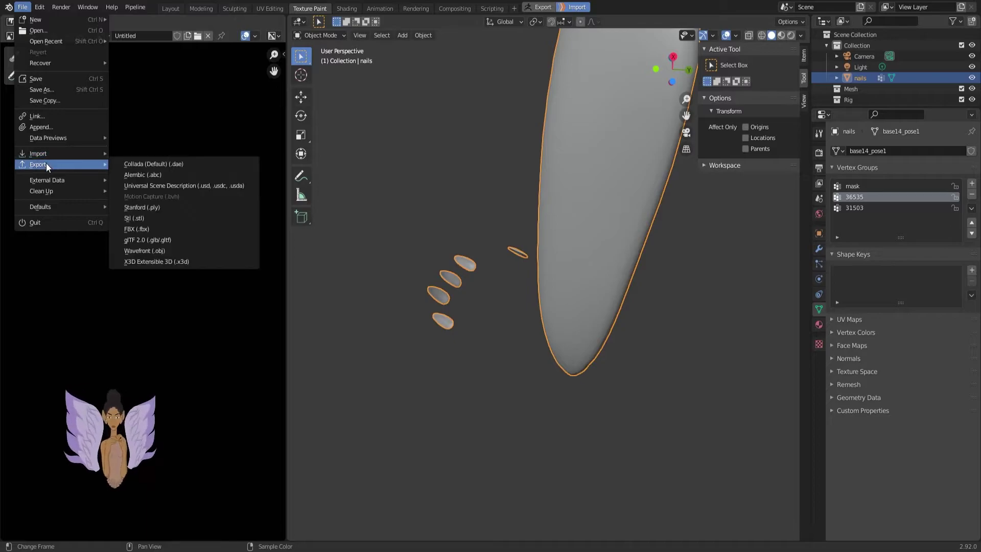
pyautogui.click(160, 229)
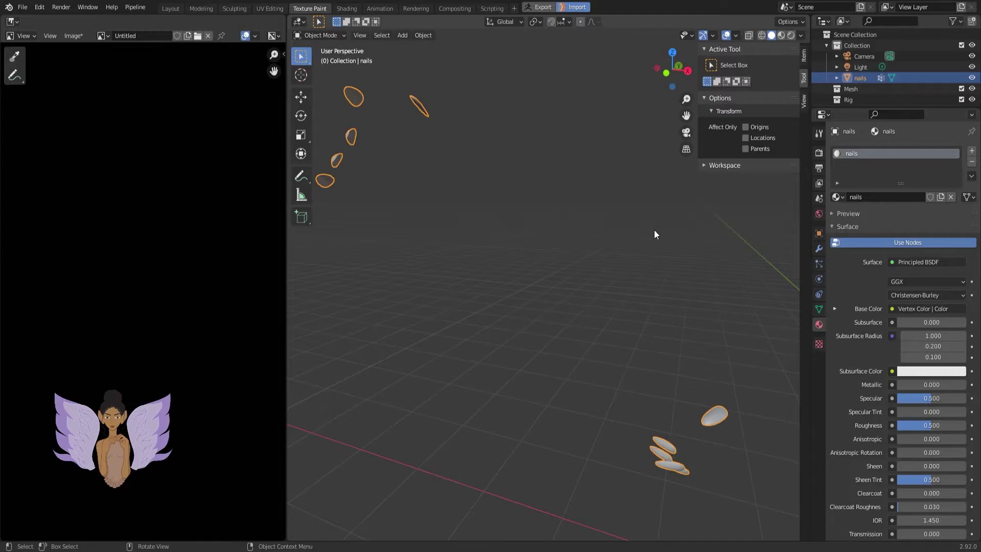
pyautogui.scroll(-2, 654, 229)
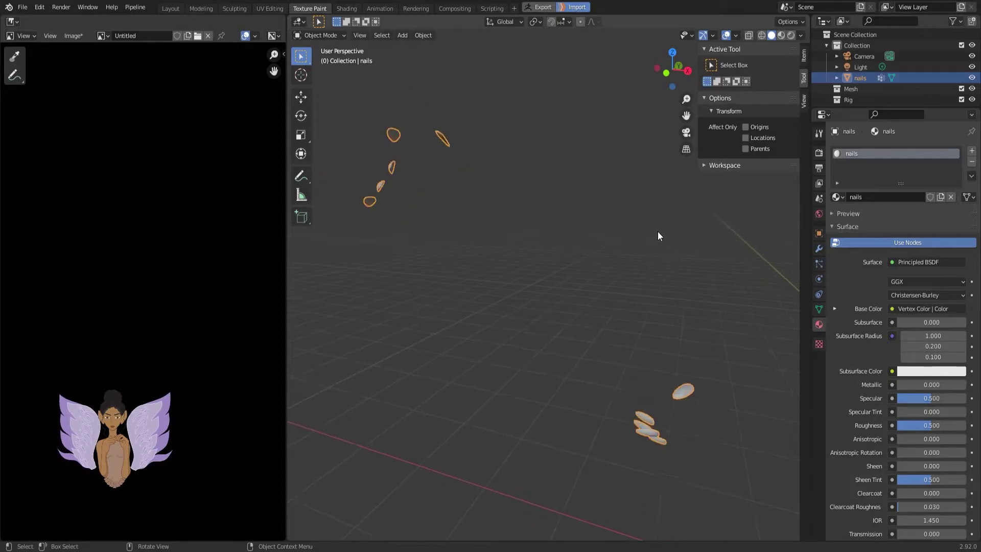
pyautogui.scroll(2, 657, 230)
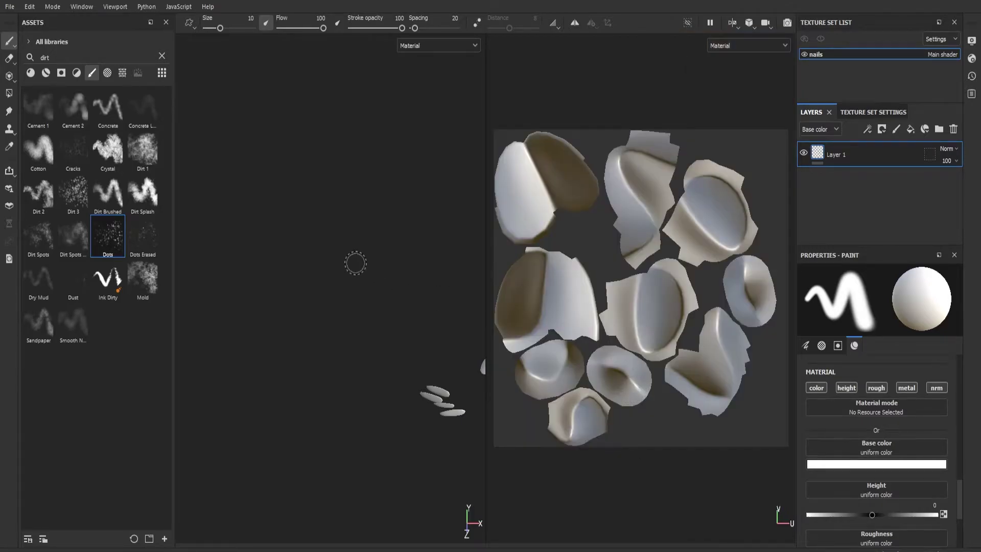
# - Switch to Substance Painter, view the nails from another angle, and widen the 2D UV view
pyautogui.scroll(-2, 352, 205)
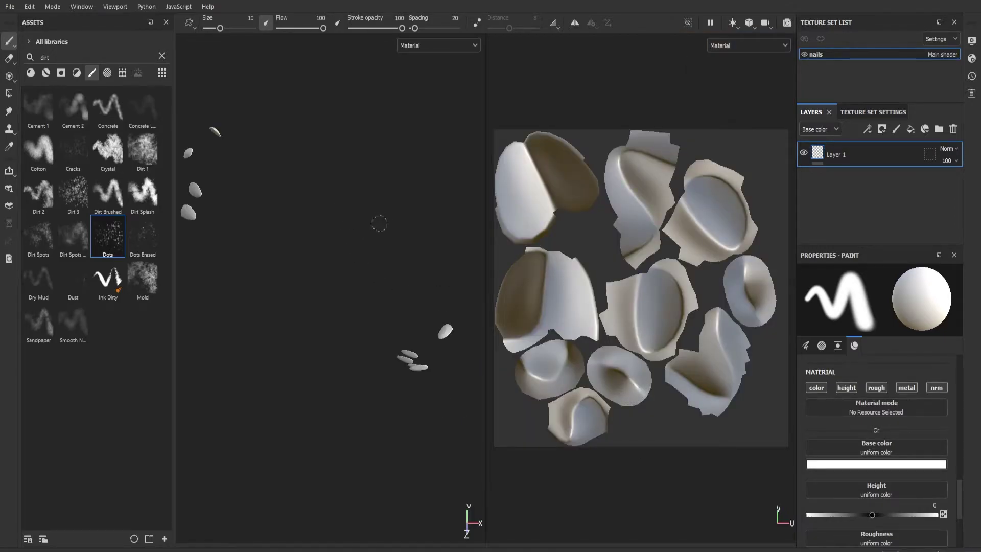
pyautogui.moveTo(266, 239)
pyautogui.keyDown('alt'); pyautogui.mouseDown()
pyautogui.moveTo(366, 213)
pyautogui.moveTo(363, 224)
pyautogui.moveTo(363, 192)
pyautogui.moveTo(368, 224)
pyautogui.mouseUp(); pyautogui.keyUp('alt')
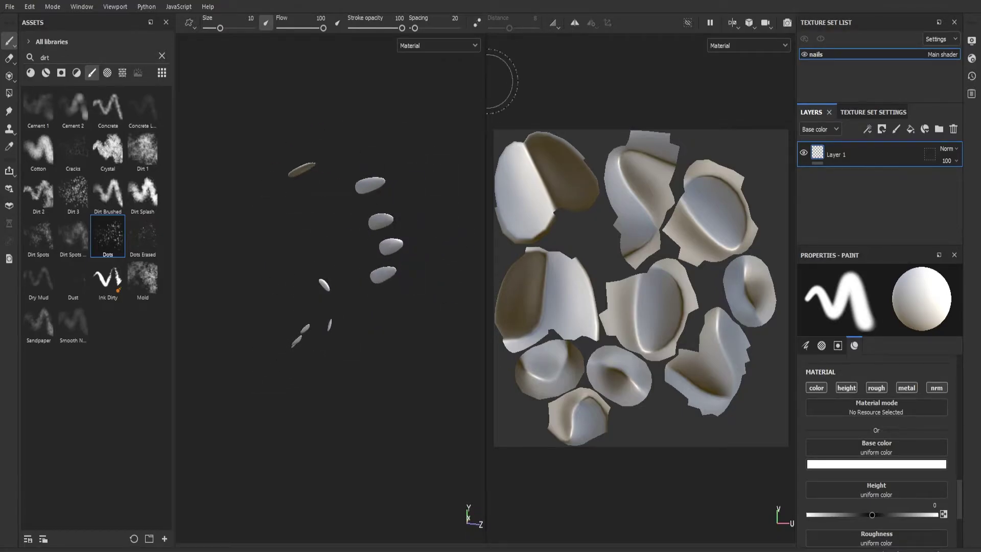
pyautogui.moveTo(486, 78); pyautogui.dragTo(258, 82)
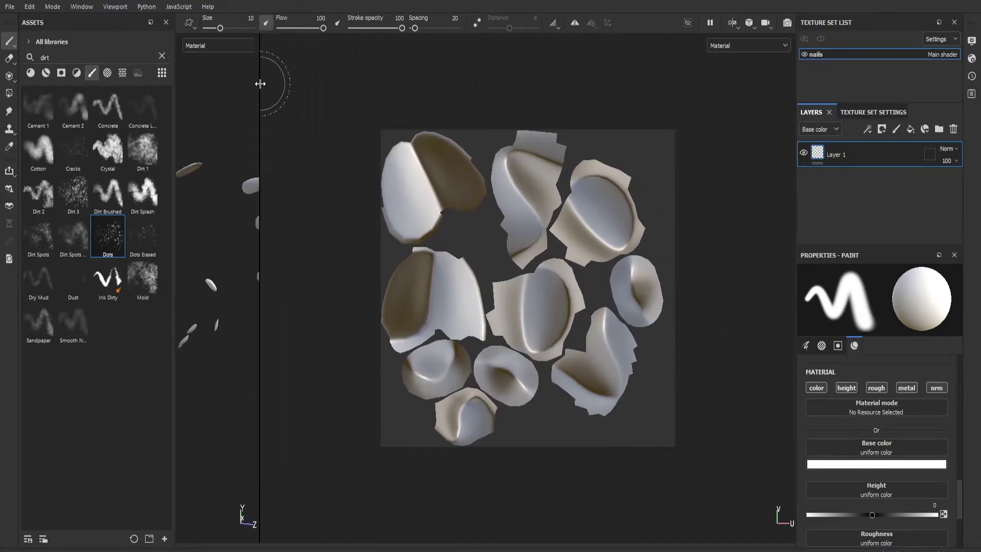
# - Open the texture set settings, cycle the 2D view through the nails' baked mesh maps, and return to the material display
pyautogui.press('f')
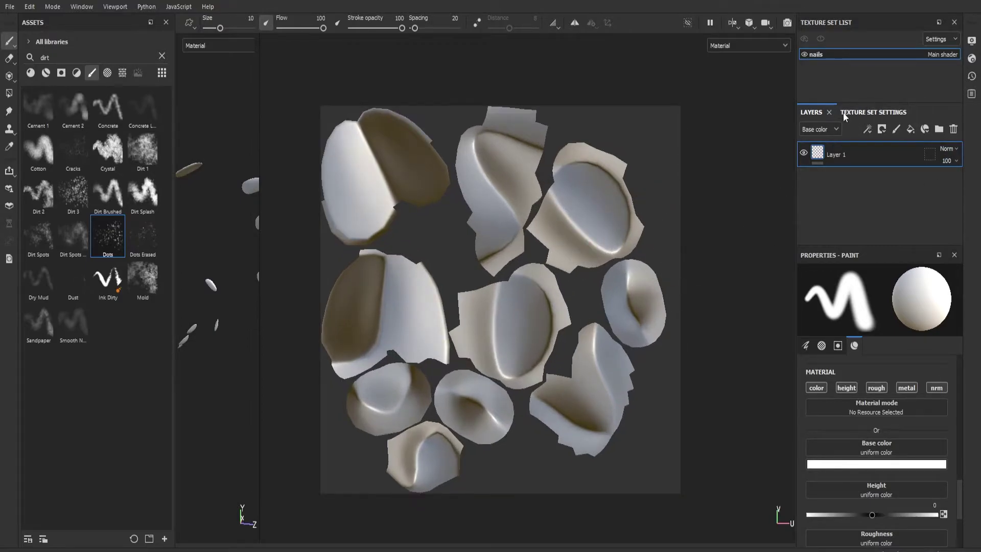
pyautogui.click(863, 111)
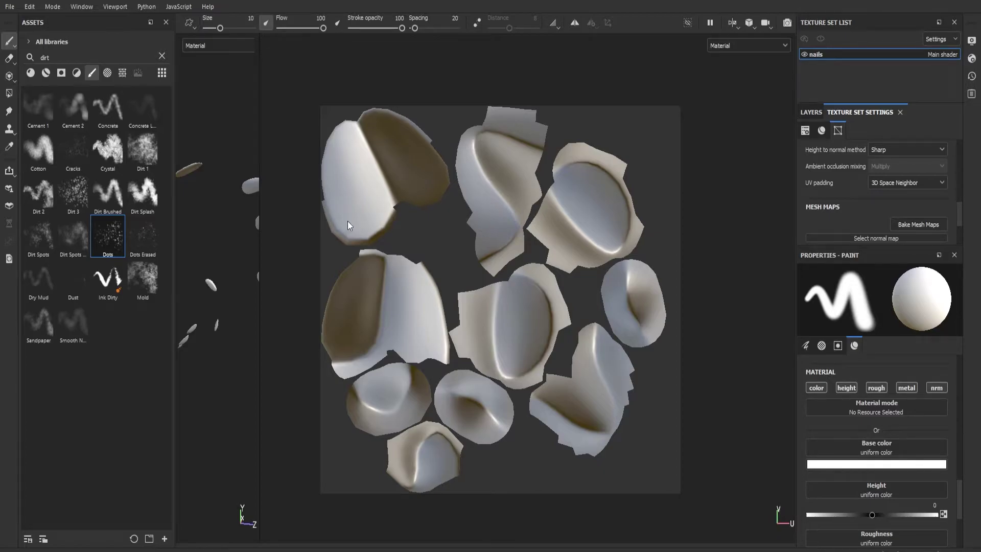
pyautogui.press('b')
pyautogui.press('b')
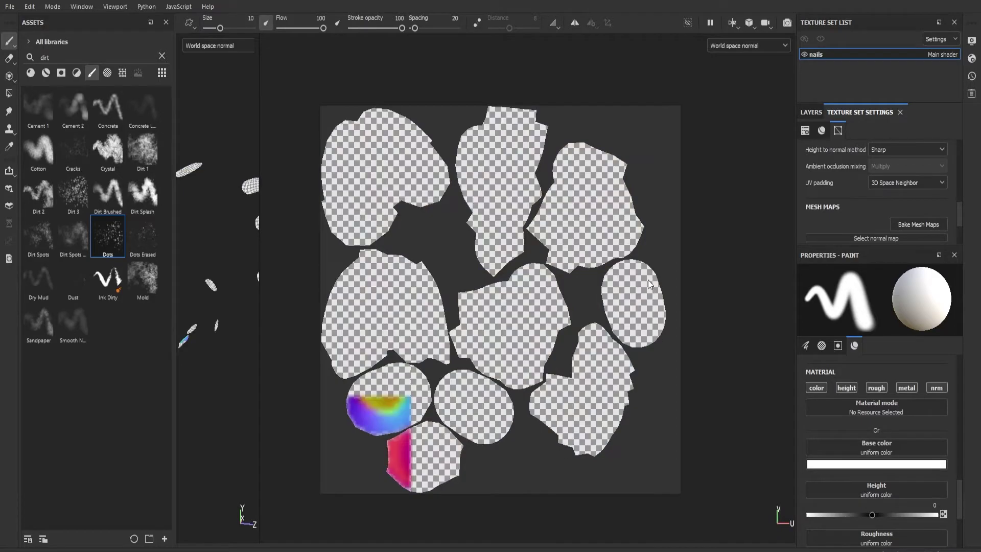
pyautogui.press('b')
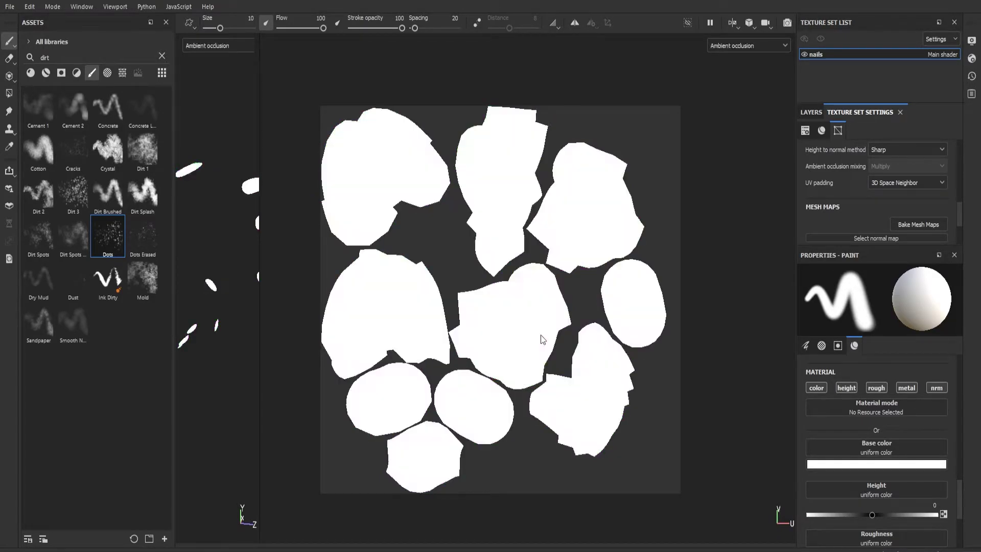
pyautogui.press('b')
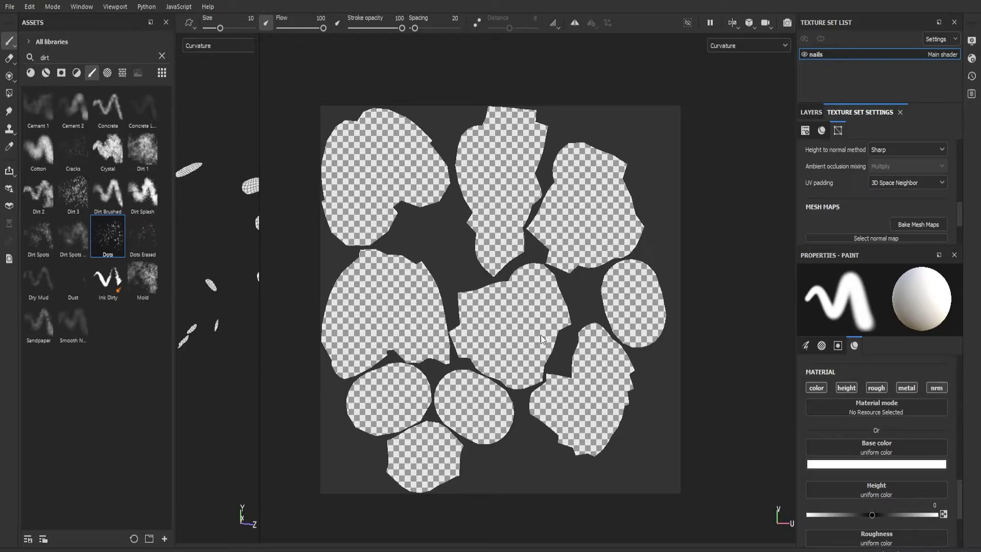
pyautogui.press('b')
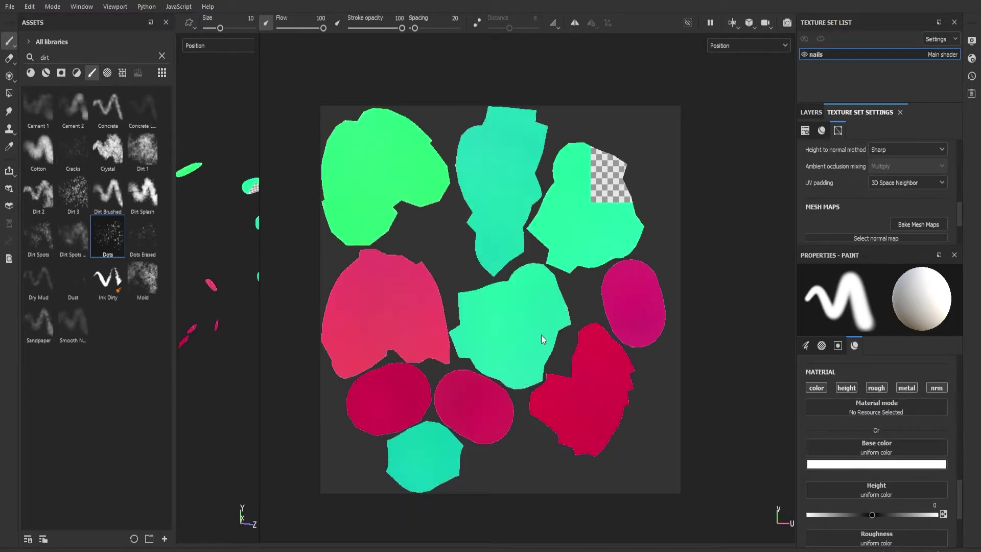
pyautogui.press('b')
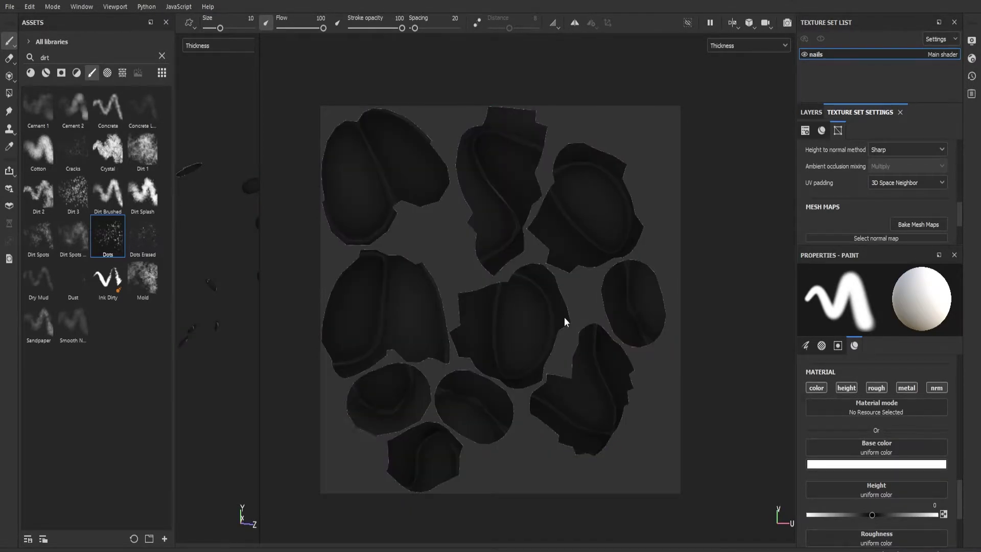
pyautogui.press('m')
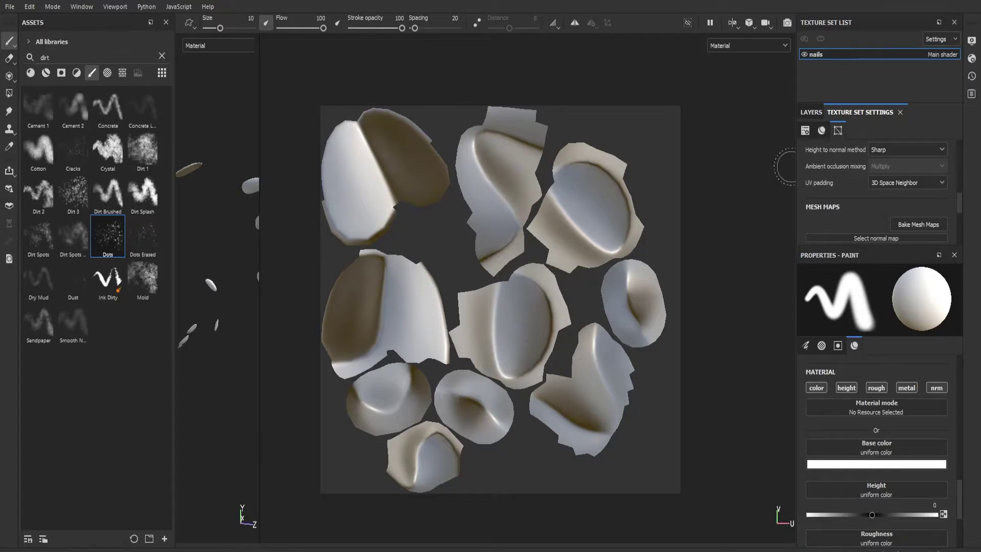
# - Examine the list of mesh maps assigned in the nails' texture set settings
pyautogui.moveTo(795, 166); pyautogui.dragTo(683, 174)
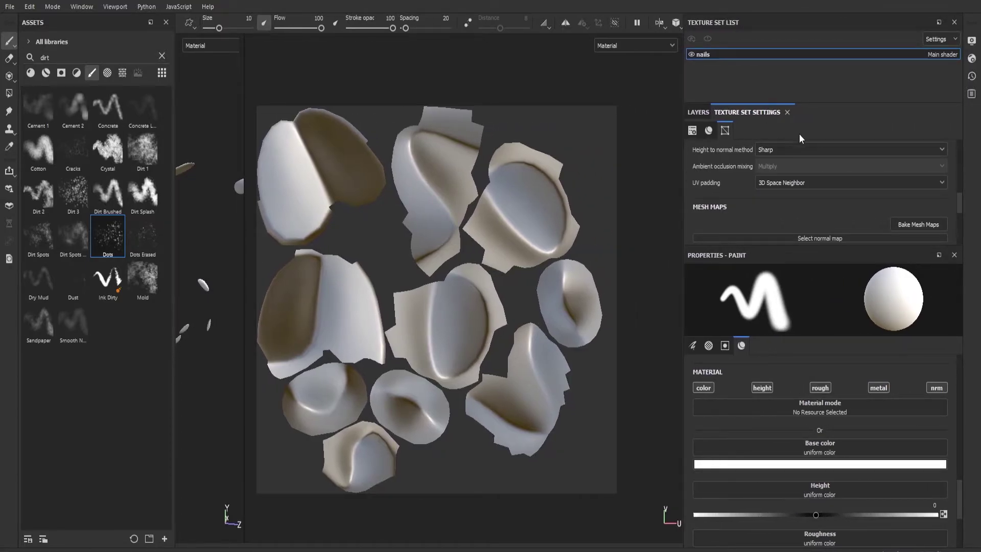
pyautogui.scroll(2, 875, 207)
pyautogui.scroll(-3, 873, 207)
pyautogui.scroll(-1, 869, 203)
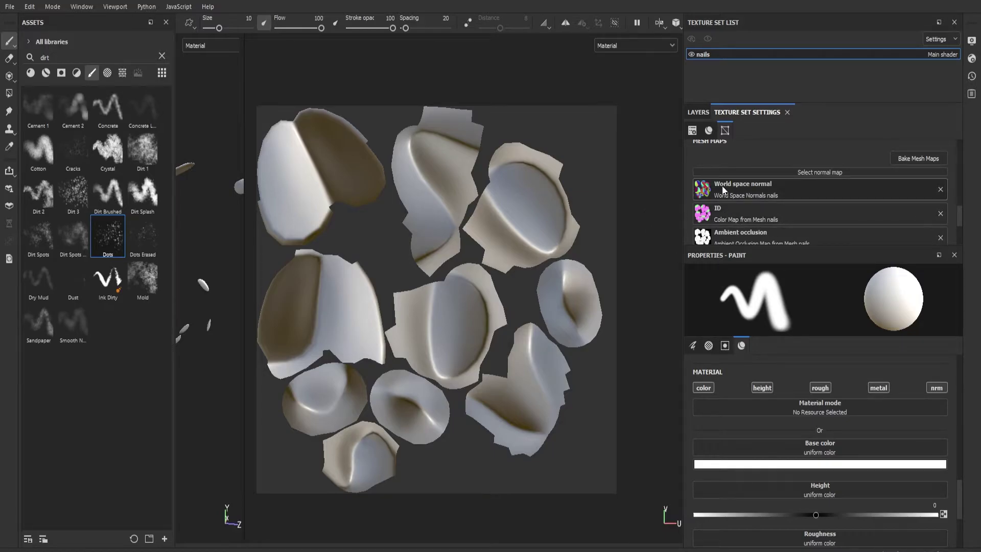
pyautogui.moveTo(685, 192); pyautogui.dragTo(814, 191)
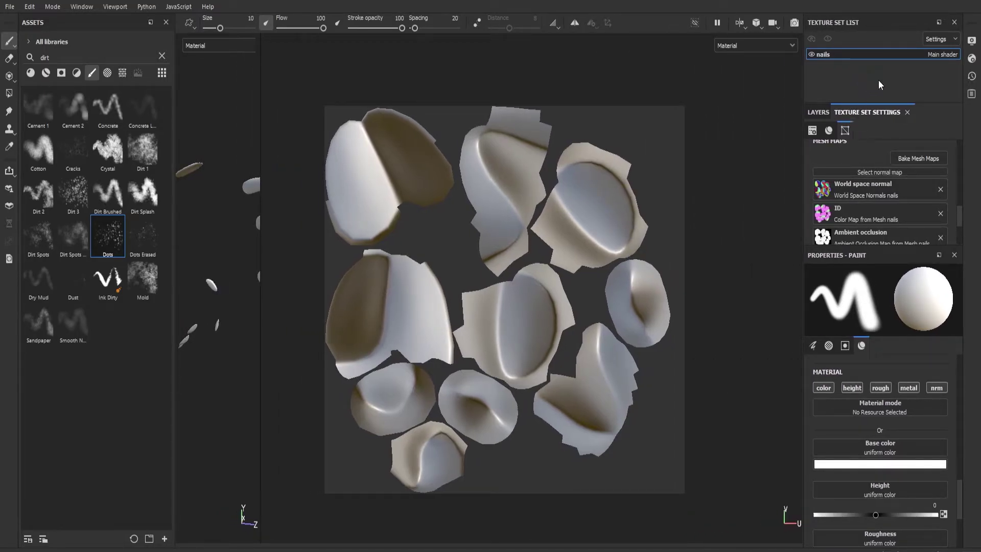
# - Add a fill layer to the nails' layer stack with metallic about 0.91 and roughness about 0.18
pyautogui.click(819, 112)
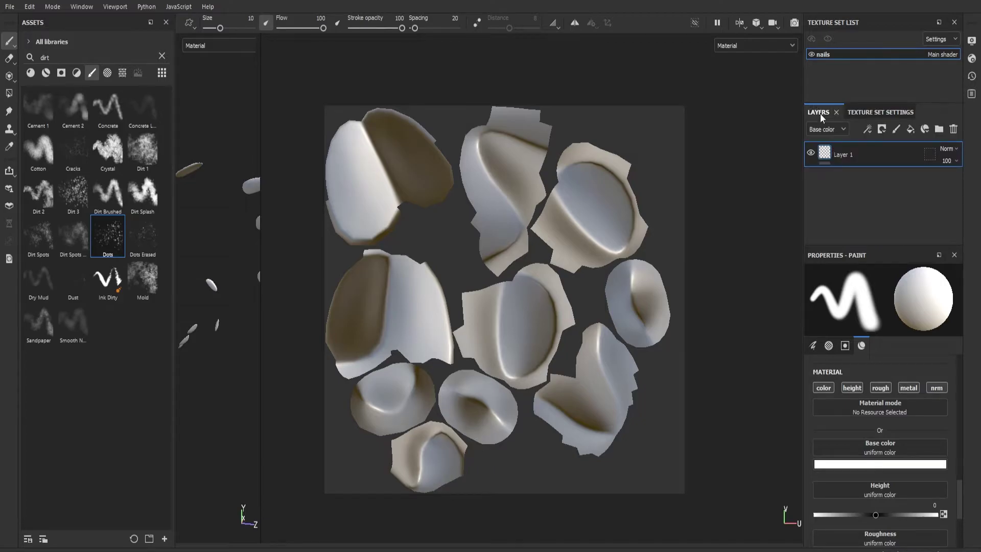
pyautogui.click(911, 130)
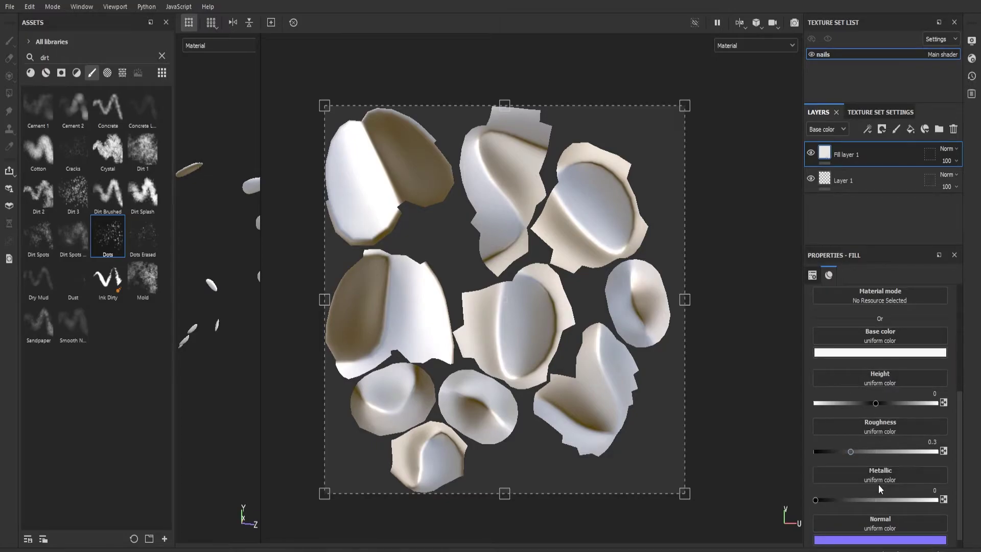
pyautogui.moveTo(816, 500); pyautogui.dragTo(926, 499)
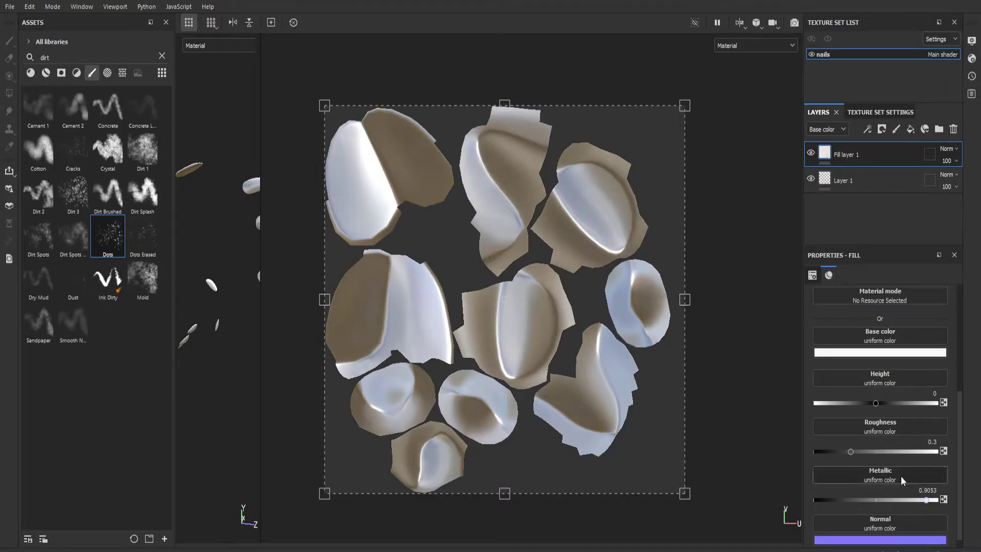
pyautogui.moveTo(852, 450); pyautogui.dragTo(835, 448)
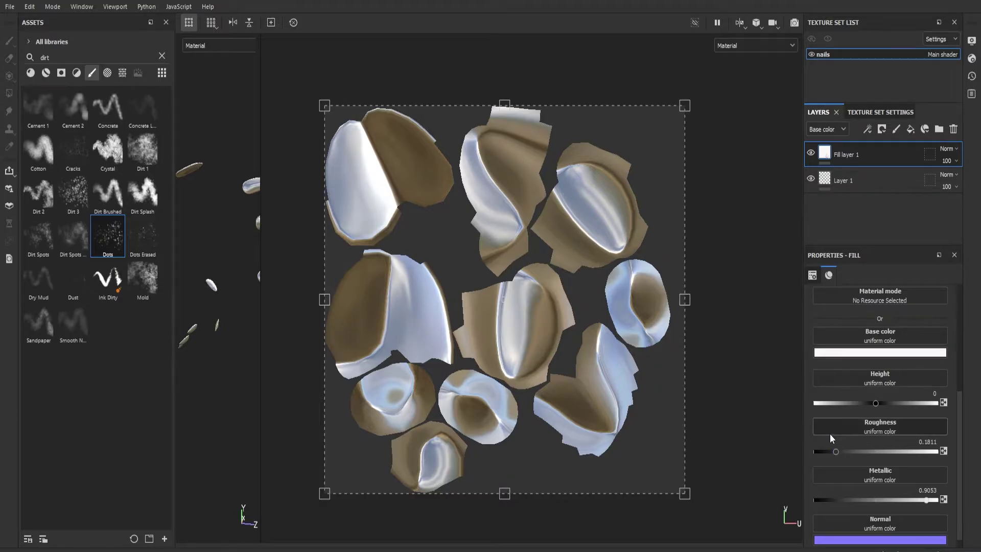
# - Add a second fill layer masked by a color selection that picks the pink nail area from the ID map
pyautogui.click(908, 128)
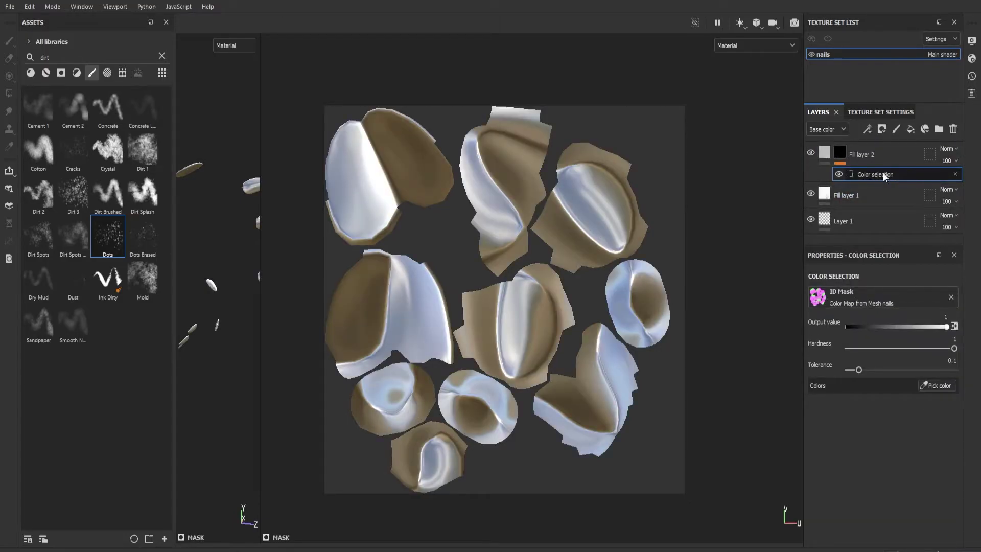
pyautogui.click(927, 389)
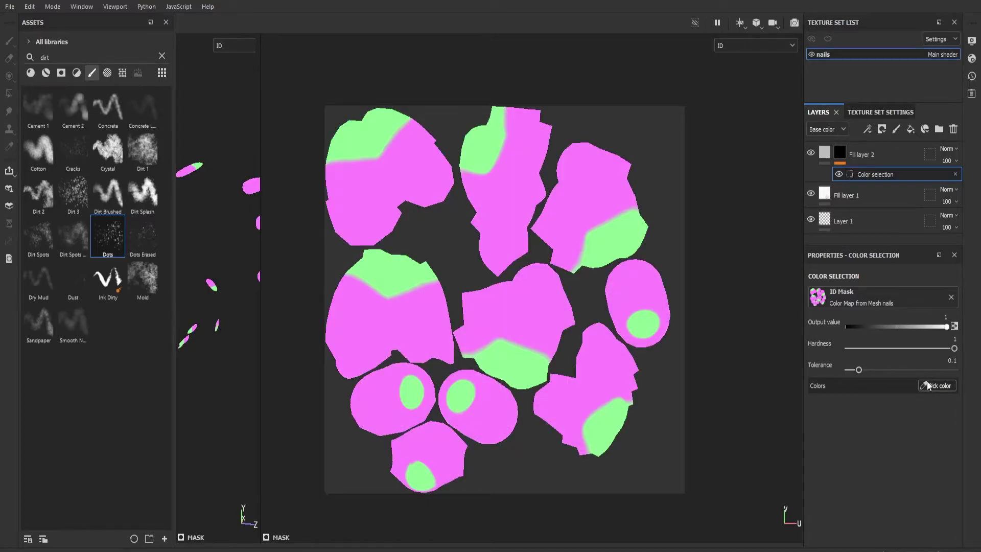
pyautogui.click(590, 196)
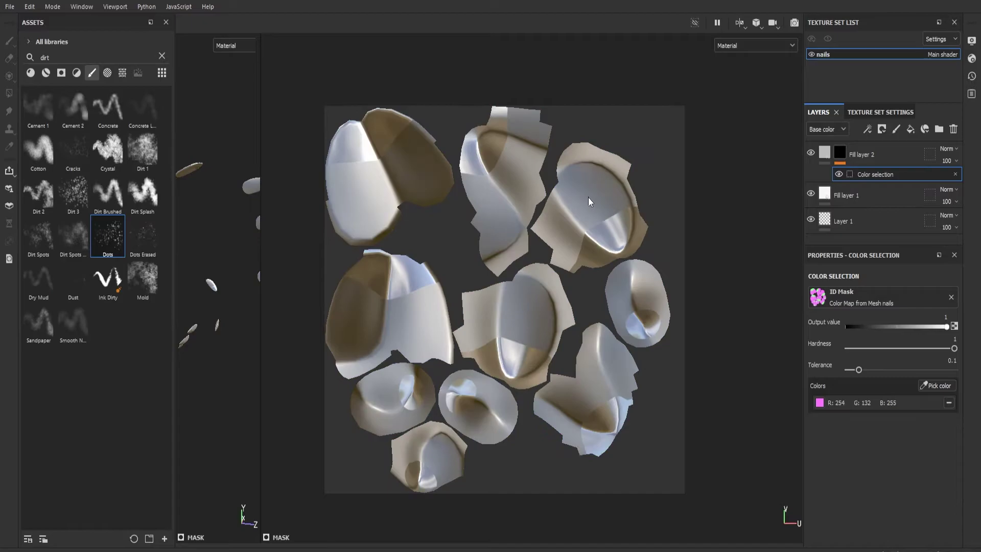
# - Give Fill layer 2 a copper-brown base color, metallic 1 and roughness about 0.08
pyautogui.click(826, 152)
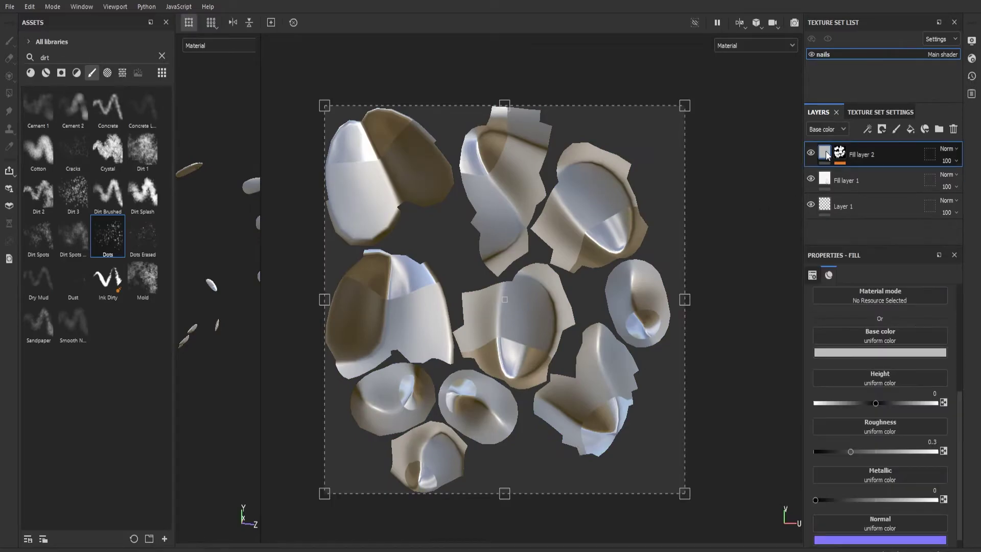
pyautogui.click(863, 353)
pyautogui.click(874, 407)
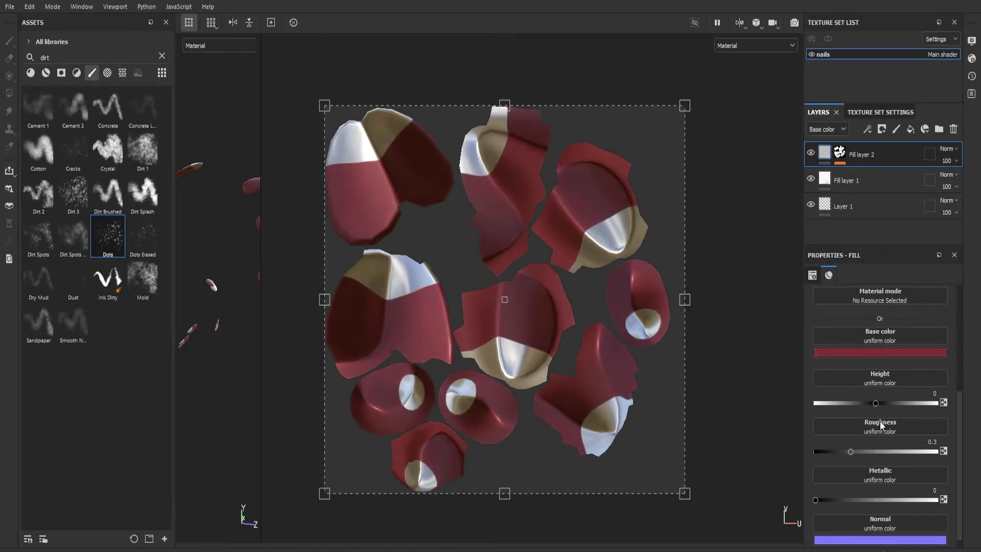
pyautogui.moveTo(926, 464); pyautogui.dragTo(926, 460)
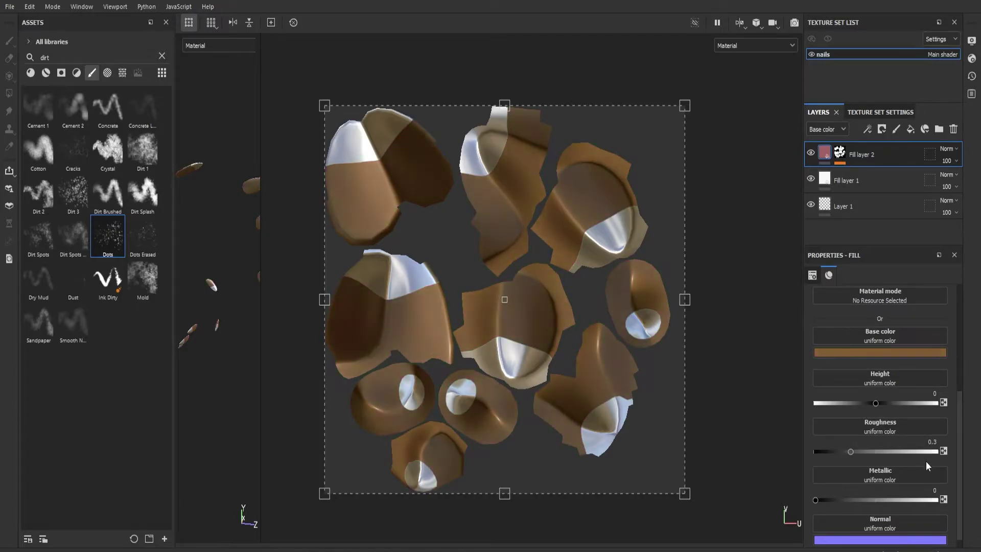
pyautogui.click(893, 401)
pyautogui.moveTo(893, 402)
pyautogui.mouseDown()
pyautogui.moveTo(894, 414)
pyautogui.moveTo(899, 397)
pyautogui.mouseUp()
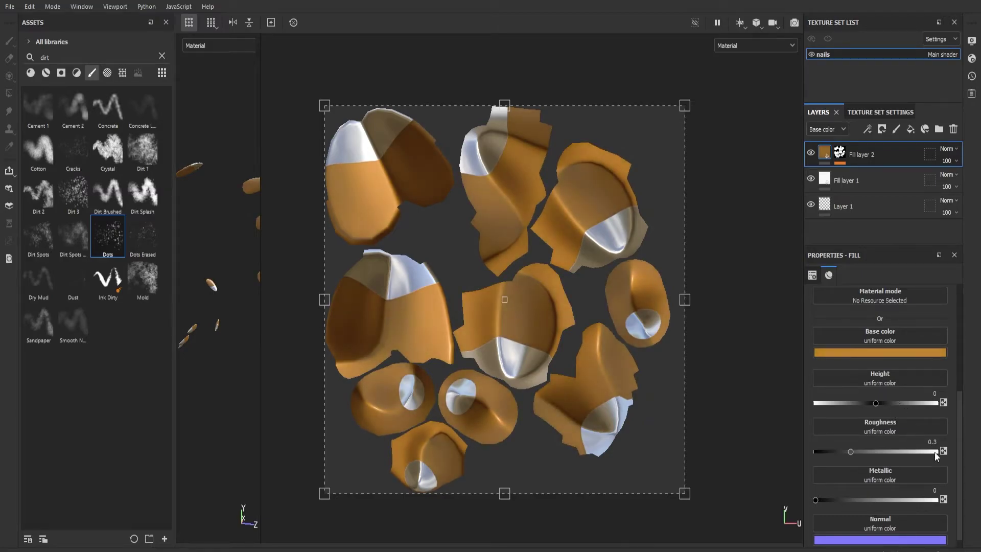
pyautogui.click(927, 464)
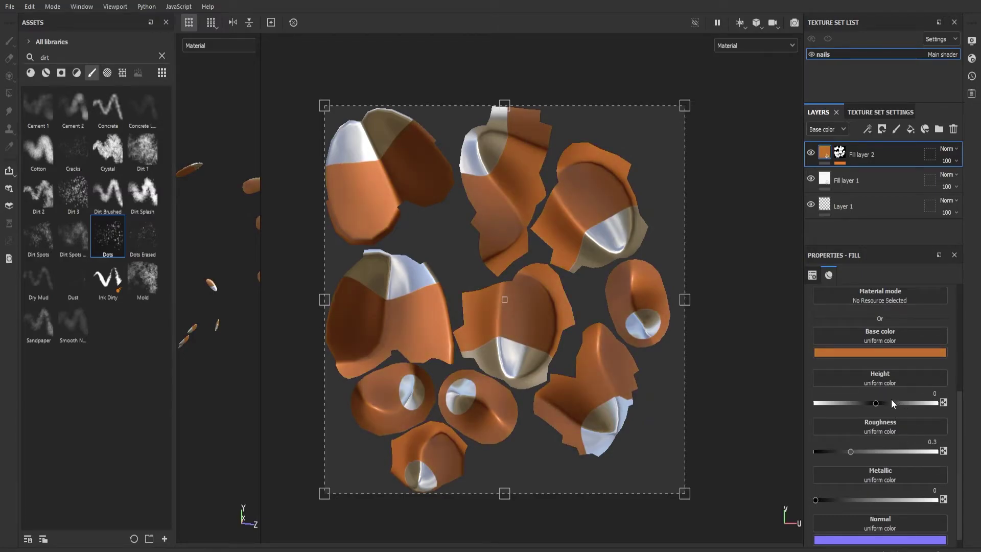
pyautogui.moveTo(946, 400)
pyautogui.mouseDown()
pyautogui.moveTo(947, 419)
pyautogui.moveTo(947, 406)
pyautogui.mouseUp()
pyautogui.moveTo(879, 404); pyautogui.dragTo(890, 423)
pyautogui.moveTo(965, 415); pyautogui.dragTo(970, 422)
pyautogui.moveTo(894, 421); pyautogui.dragTo(888, 409)
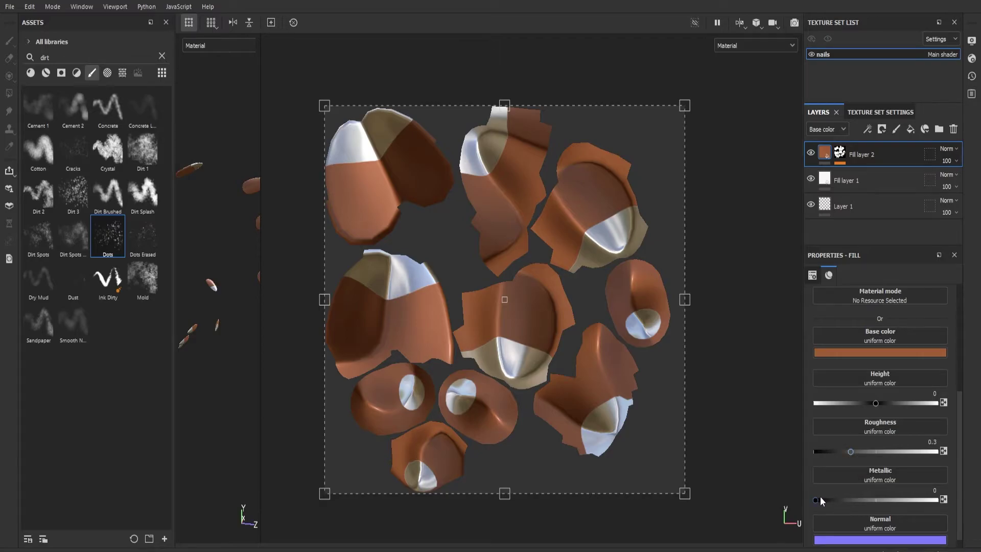
pyautogui.moveTo(817, 500); pyautogui.dragTo(937, 500)
pyautogui.moveTo(851, 452); pyautogui.dragTo(823, 450)
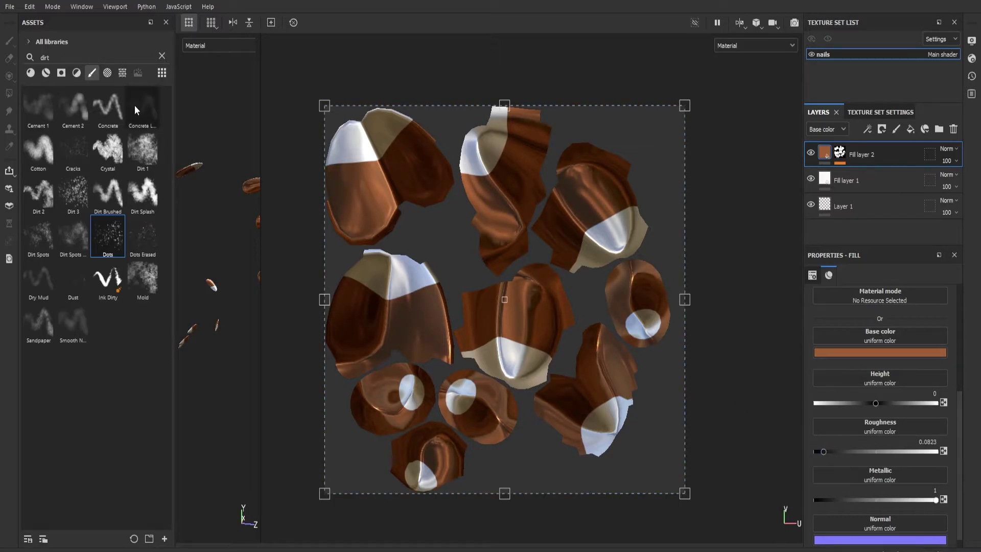
# - Clear the asset search, try the Gold Pure material on Fill layer 2, and undo it
pyautogui.click(162, 56)
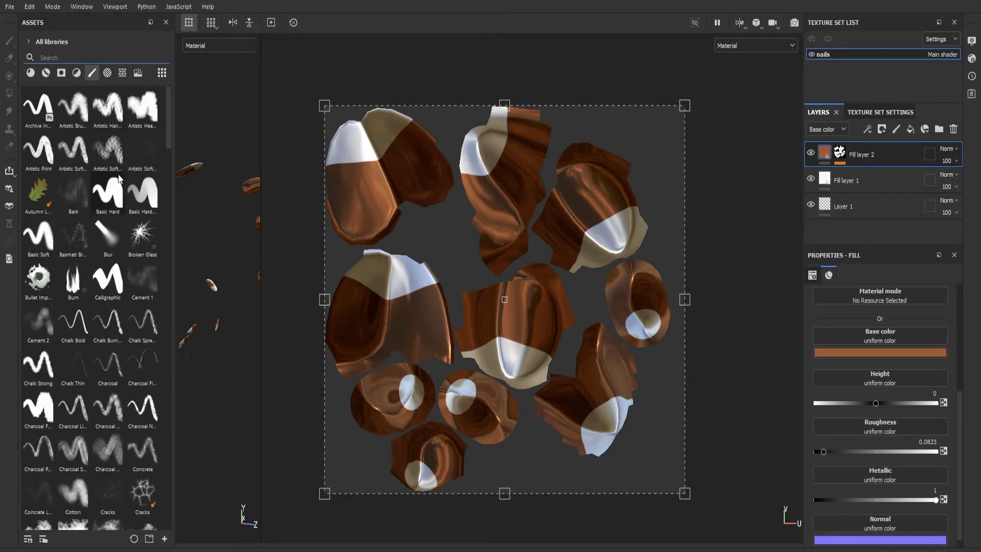
pyautogui.click(30, 73)
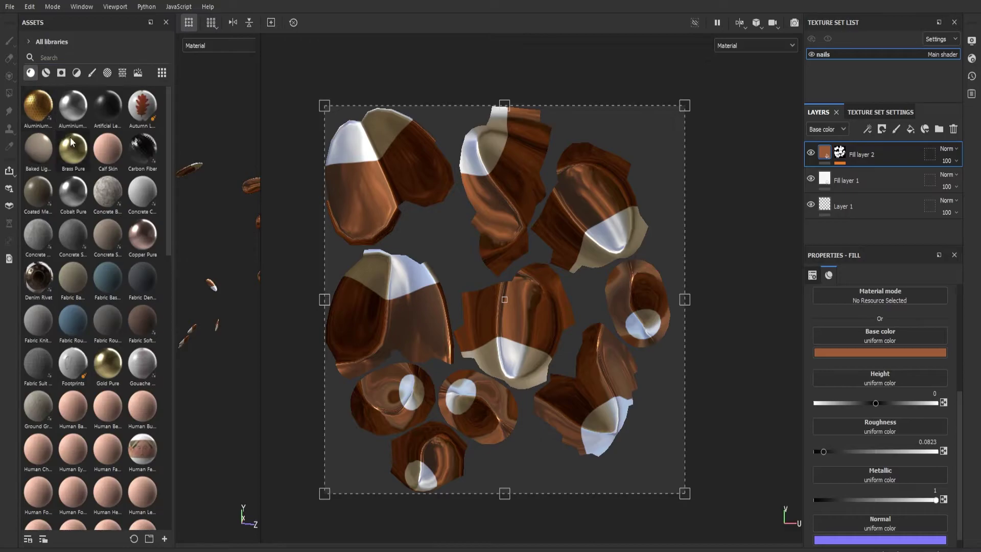
pyautogui.scroll(-5, 99, 364)
pyautogui.click(106, 229)
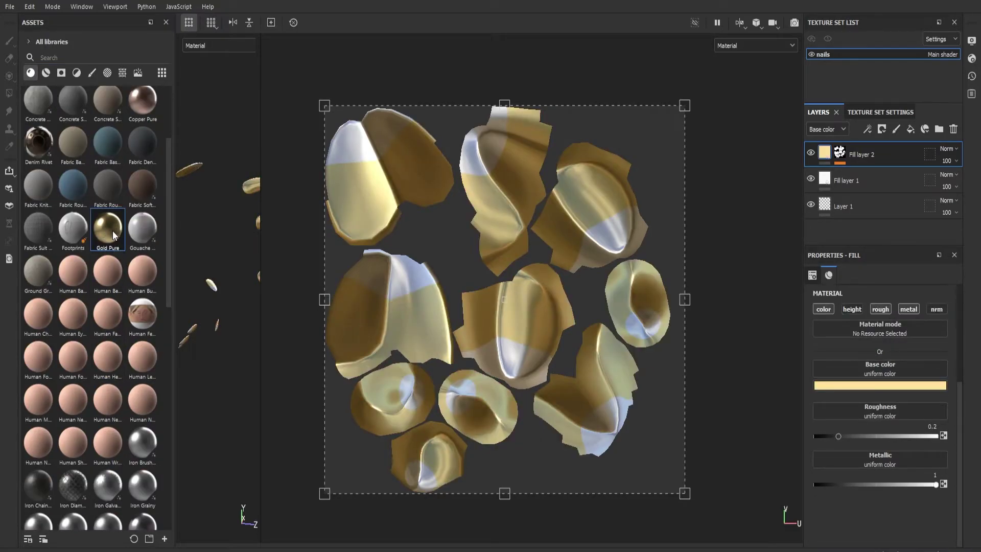
pyautogui.hotkey('ctrl', 'z')
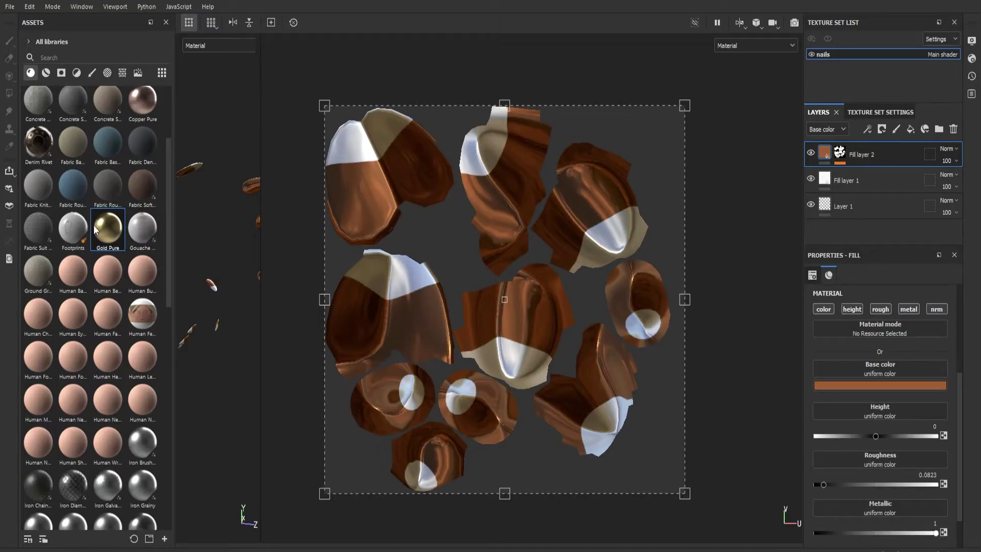
# - Try placing the Gold Pure material directly on the nails
pyautogui.moveTo(102, 227); pyautogui.dragTo(261, 284)
pyautogui.click(840, 153)
pyautogui.click(827, 150)
pyautogui.moveTo(107, 227); pyautogui.dragTo(367, 141)
# - Browse the smart materials, try Chrome Blue Tint on the nails, and undo it
pyautogui.scroll(3, 93, 299)
pyautogui.click(45, 73)
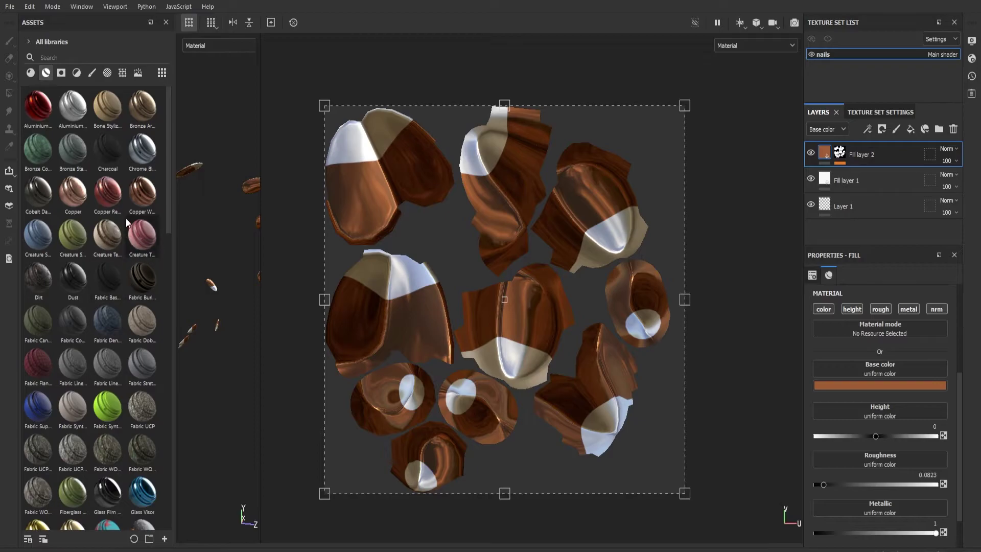
pyautogui.moveTo(136, 198); pyautogui.dragTo(381, 327)
pyautogui.moveTo(142, 151); pyautogui.dragTo(348, 136)
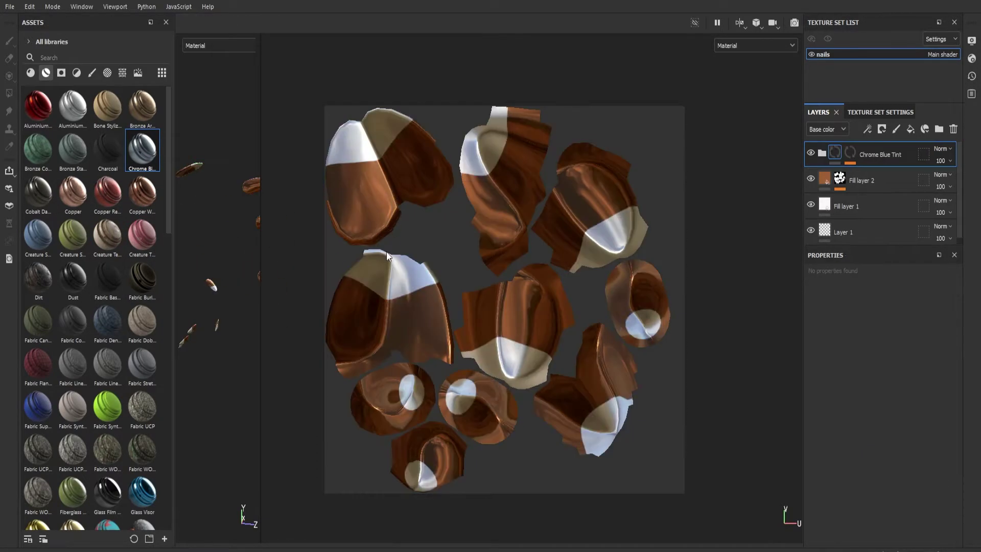
pyautogui.hotkey('ctrl', 'z')
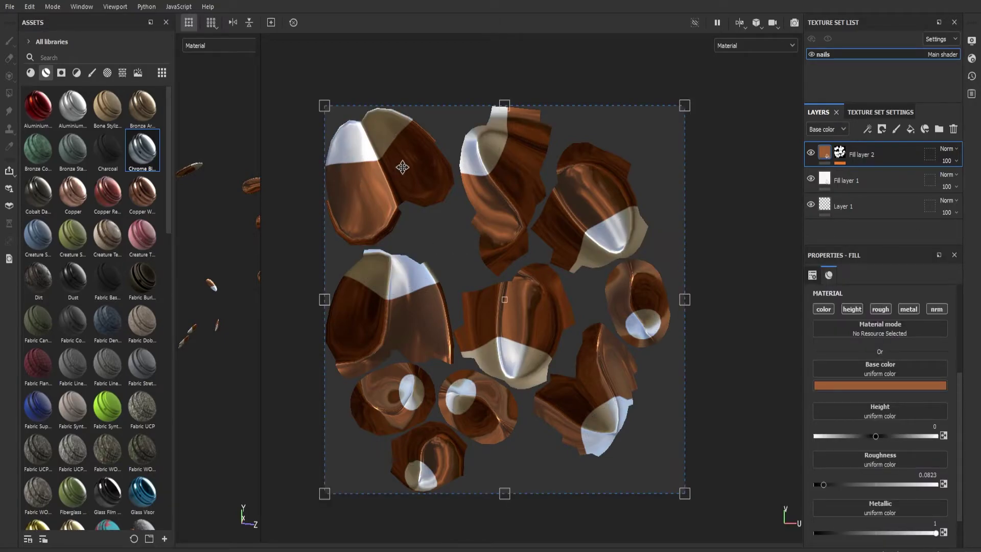
# - Add a paint layer above Fill layer 2 and set the brush's base color to light magenta
pyautogui.click(896, 130)
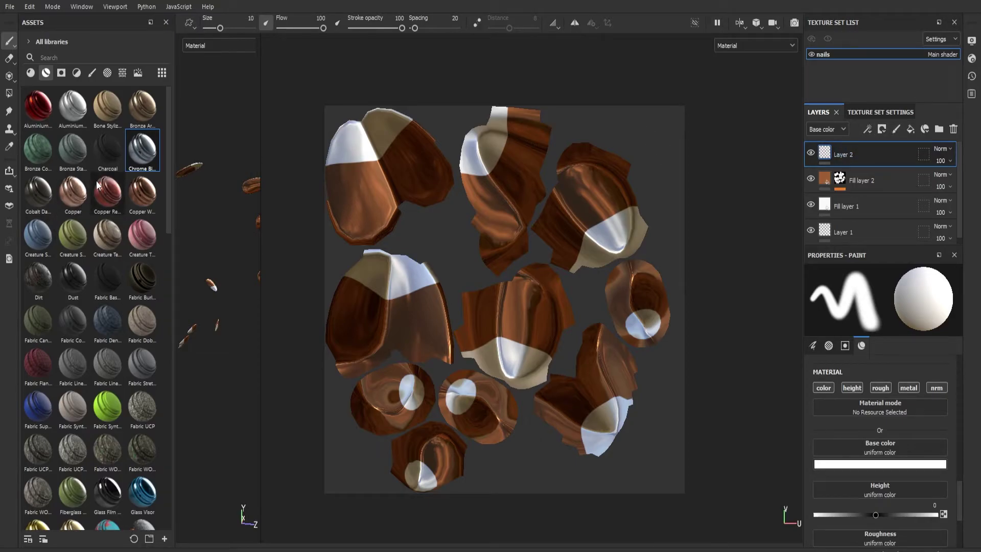
pyautogui.scroll(-1, 890, 465)
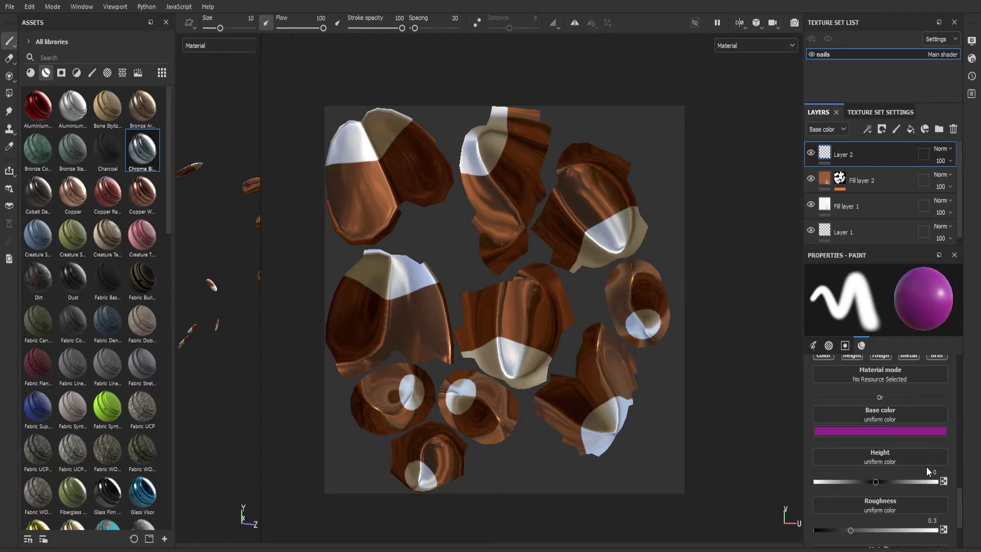
pyautogui.moveTo(900, 492); pyautogui.dragTo(875, 467)
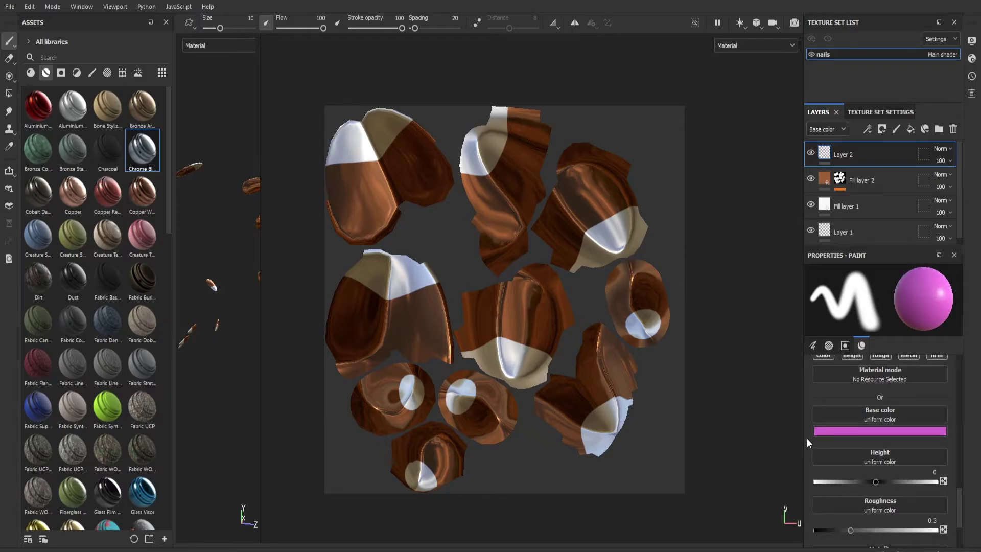
# - Set the brush material's metallic to 1 and its roughness to 0.3868
pyautogui.scroll(-1, 891, 474)
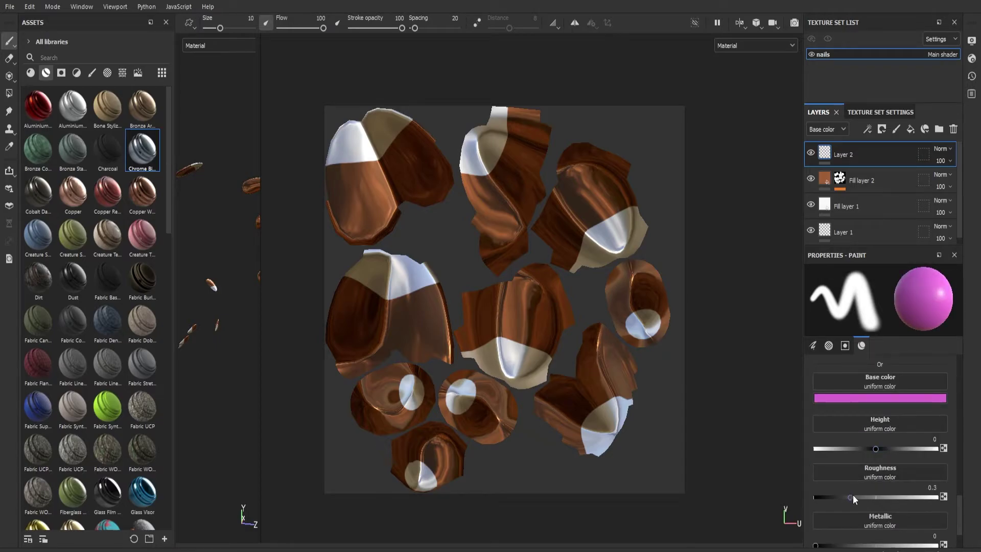
pyautogui.scroll(-1, 853, 490)
pyautogui.moveTo(828, 513); pyautogui.dragTo(945, 502)
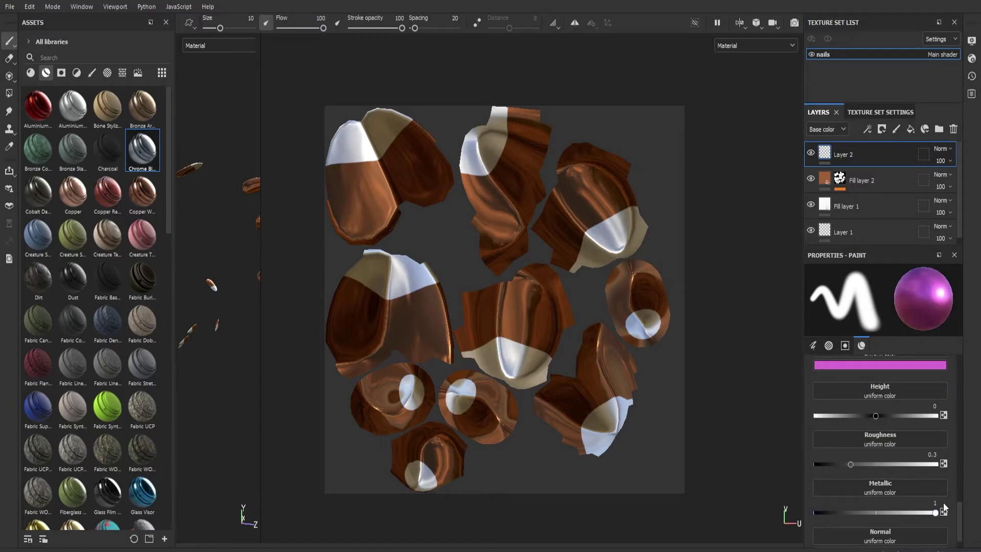
pyautogui.moveTo(850, 465)
pyautogui.mouseDown()
pyautogui.moveTo(836, 467)
pyautogui.moveTo(862, 467)
pyautogui.mouseUp()
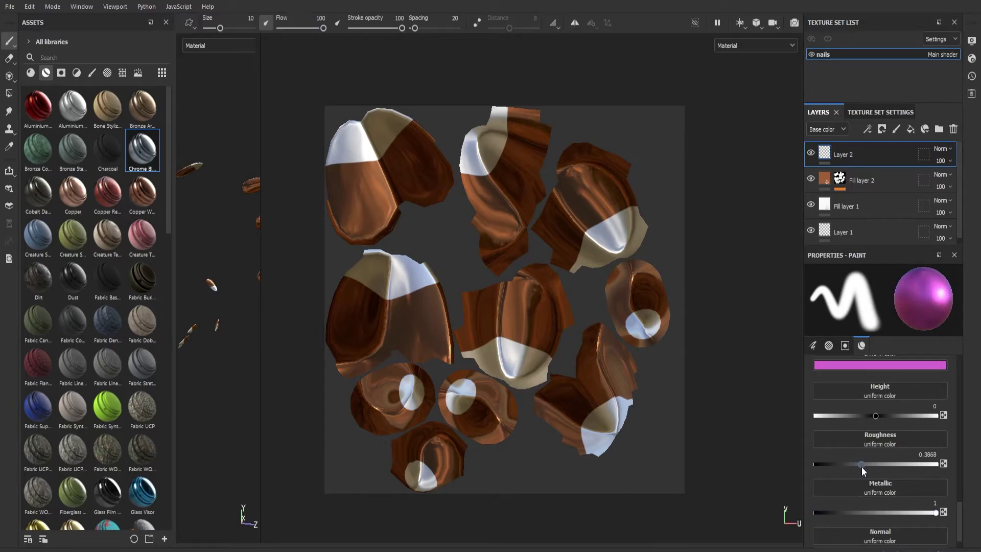
# - Search the brushes for "dirt" and choose the Dots brush
pyautogui.click(96, 75)
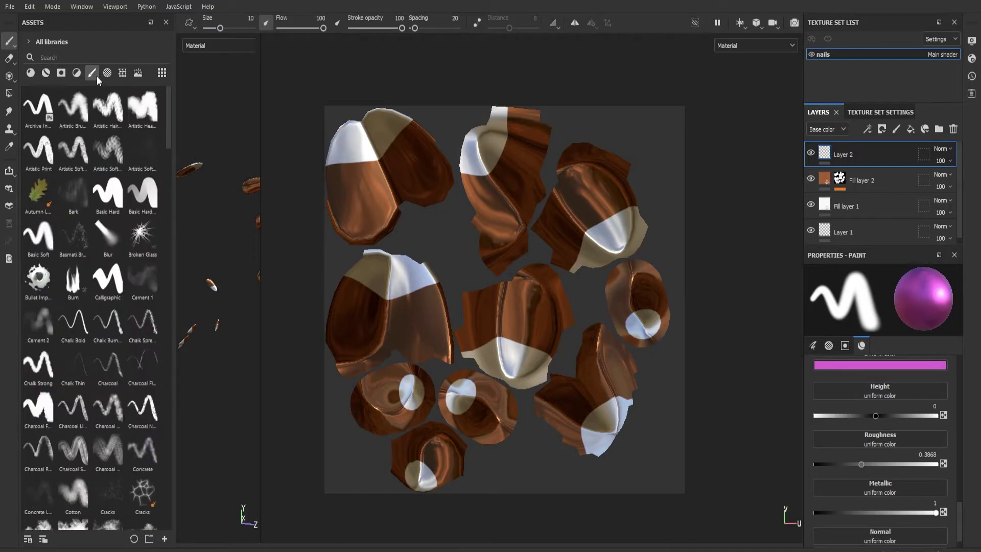
pyautogui.click(73, 57)
pyautogui.write('d')
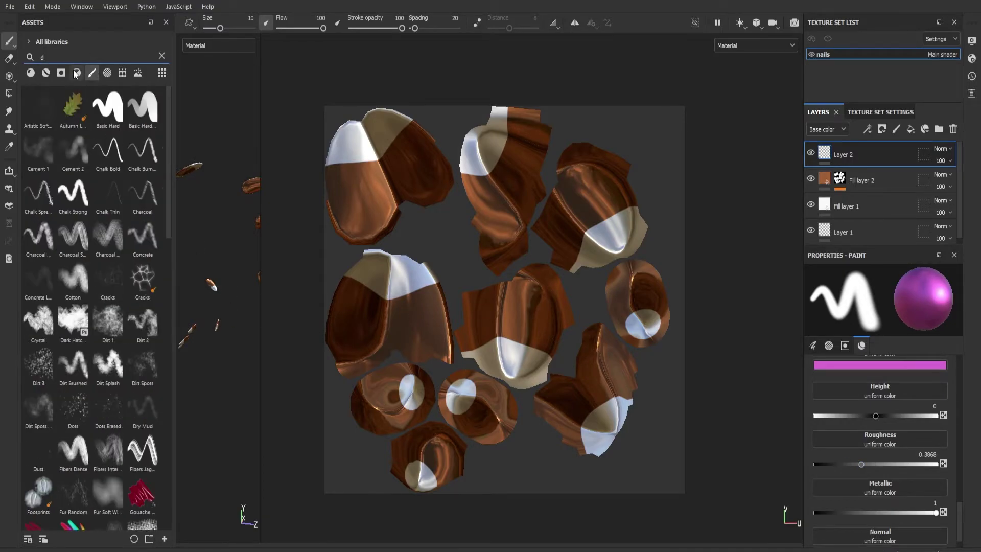
pyautogui.write('irt')
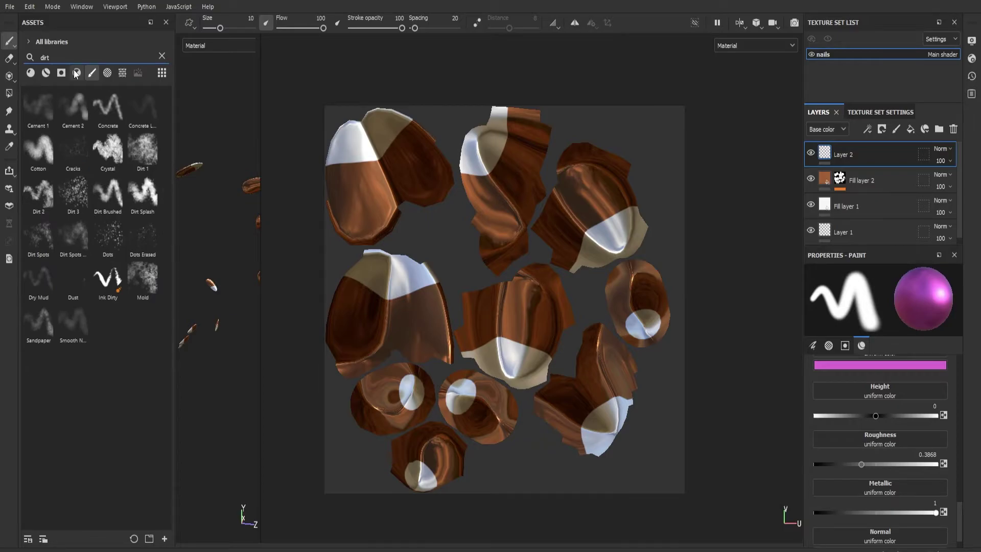
pyautogui.click(105, 237)
# - Reduce the brush size to 10.1 and stamp magenta dots on several of the large nails in the UV layout
pyautogui.scroll(3, 429, 295)
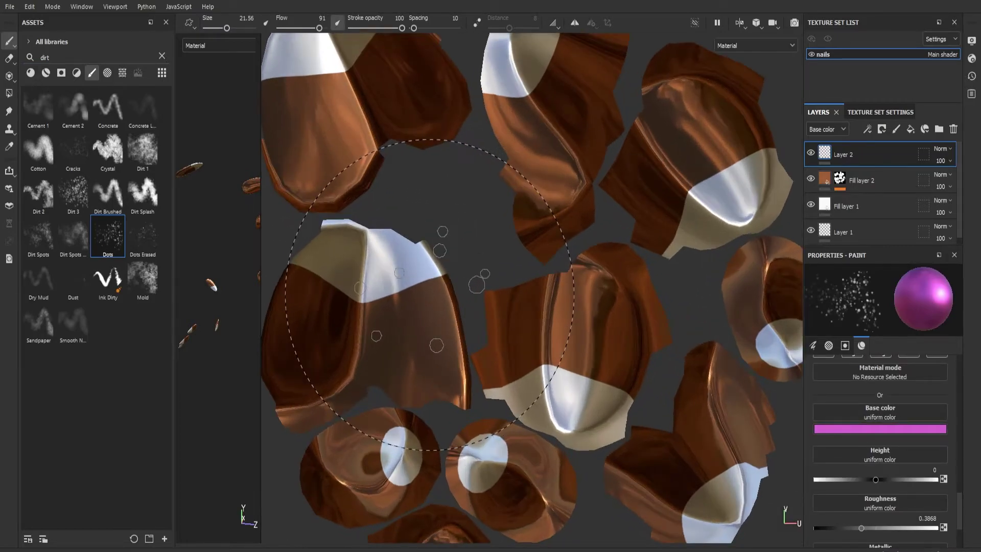
pyautogui.scroll(1, 429, 295)
pyautogui.moveTo(226, 29); pyautogui.dragTo(220, 28)
pyautogui.click(423, 335)
pyautogui.click(392, 331)
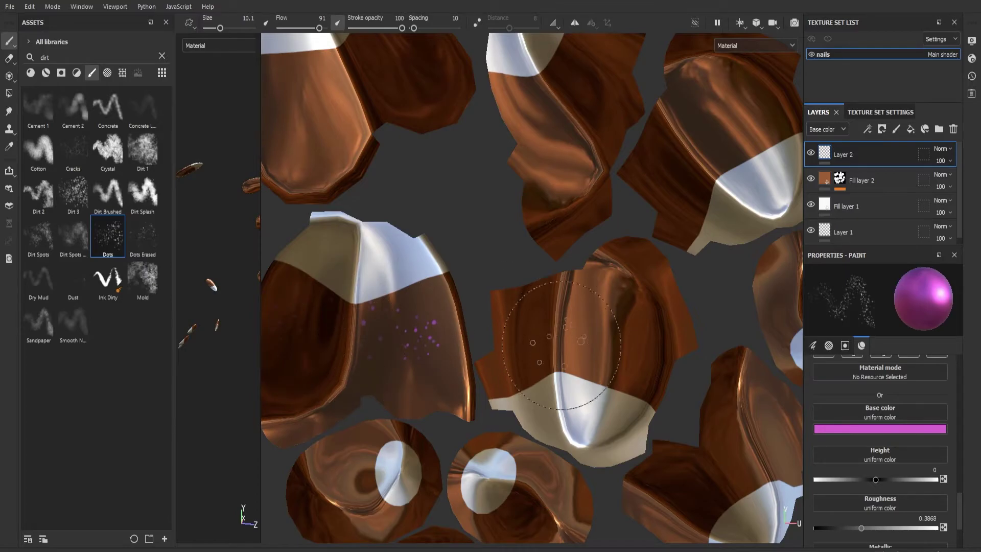
pyautogui.click(579, 290)
pyautogui.scroll(-3, 638, 333)
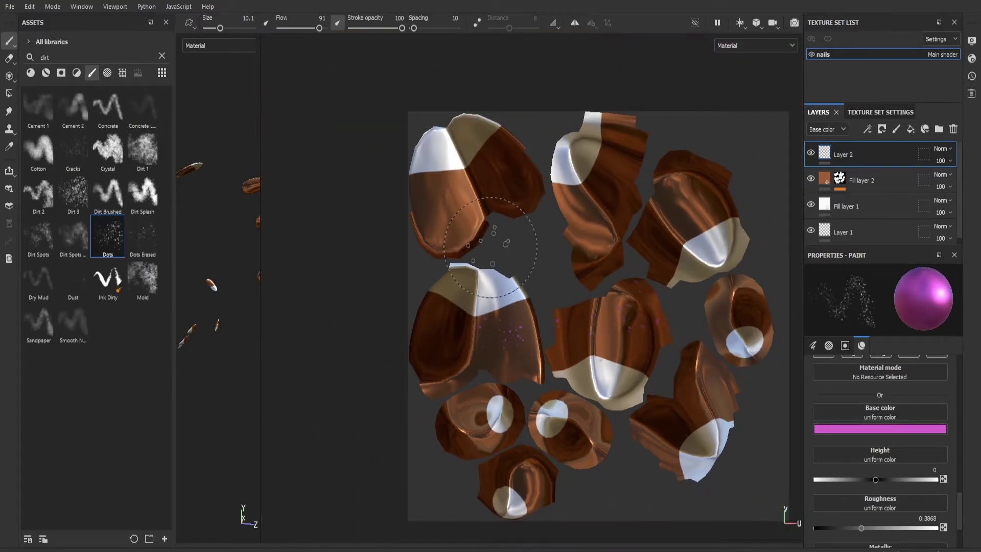
pyautogui.click(463, 220)
# - Mask Layer 2 with a color selection using the ID mask's pink (254, 132, 255), and return to painting the layer content
pyautogui.click(928, 384)
pyautogui.click(602, 217)
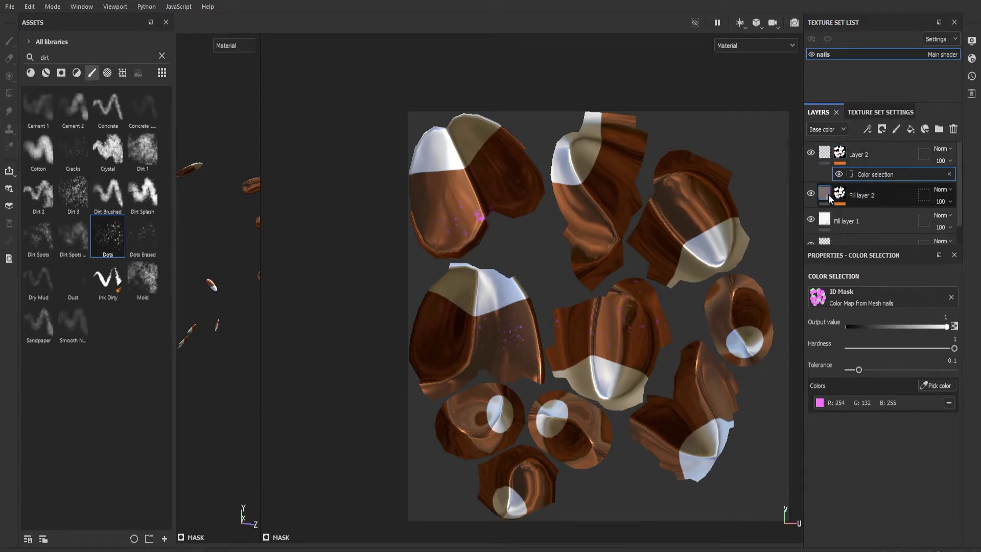
pyautogui.click(839, 153)
pyautogui.click(824, 153)
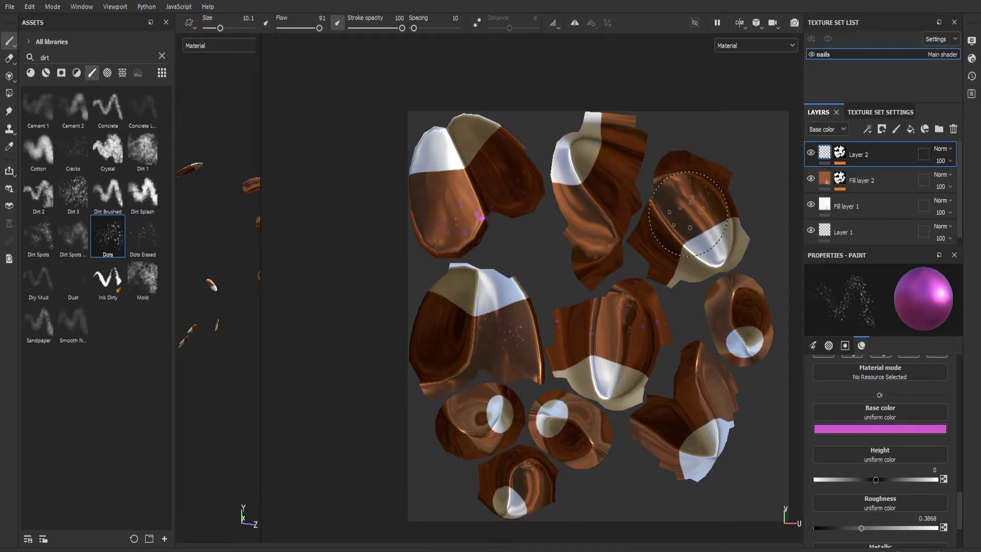
# - Stamp more magenta dots across the copper areas of the large nails on Layer 2
pyautogui.click(711, 390)
pyautogui.click(494, 362)
pyautogui.scroll(2, 460, 215)
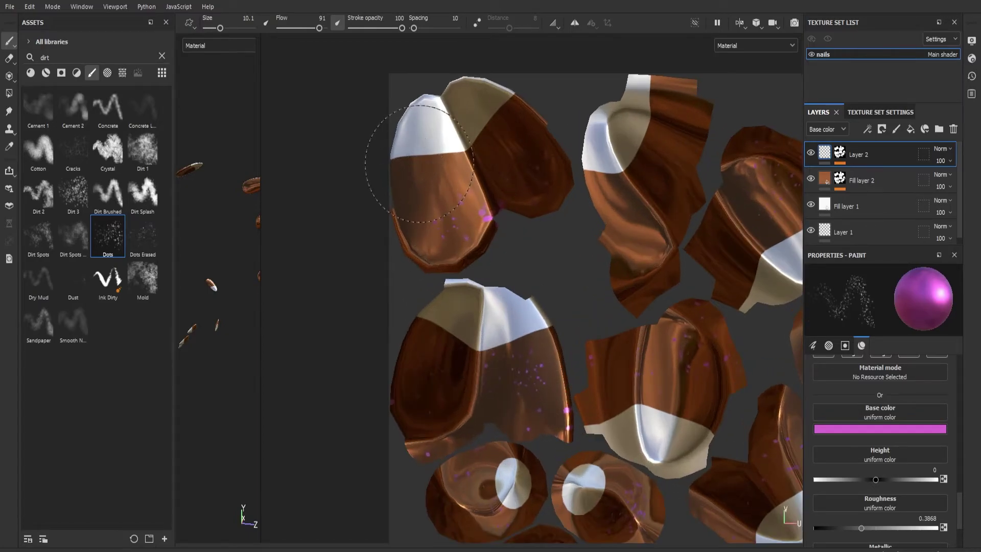
pyautogui.moveTo(713, 276)
pyautogui.mouseDown(button='middle')
pyautogui.moveTo(536, 276)
pyautogui.moveTo(591, 220)
pyautogui.mouseUp(button='middle')
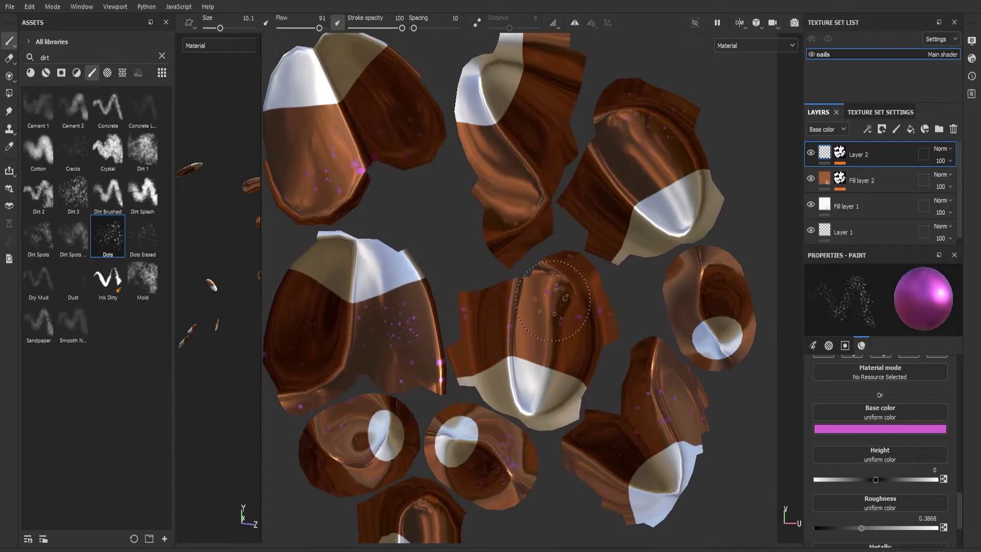
pyautogui.click(516, 188)
pyautogui.keyDown('alt'); pyautogui.moveTo(567, 453); pyautogui.dragTo(644, 288, button='middle'); pyautogui.keyUp('alt')
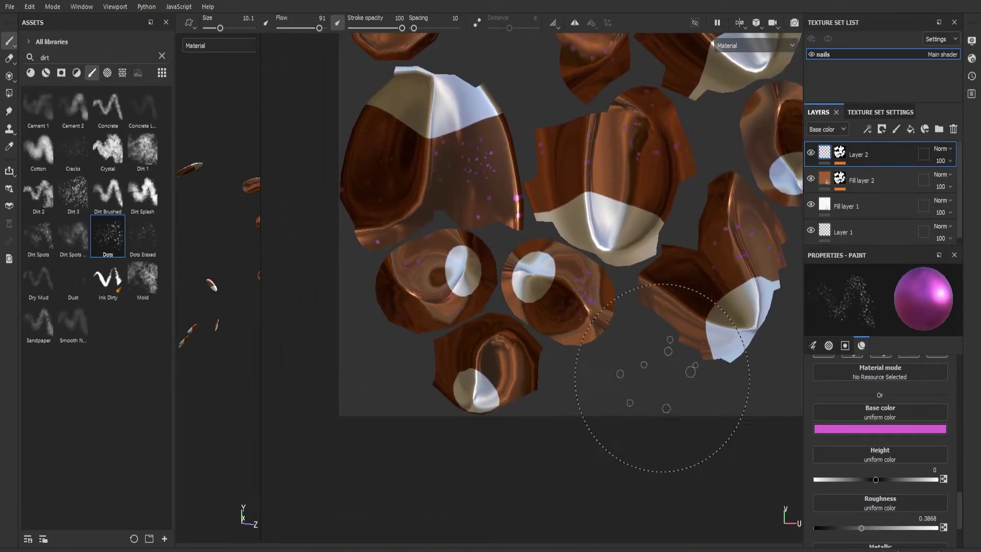
# - Stamp magenta dots on the small round nails in the lower part of the UV layout
pyautogui.scroll(8, 580, 361)
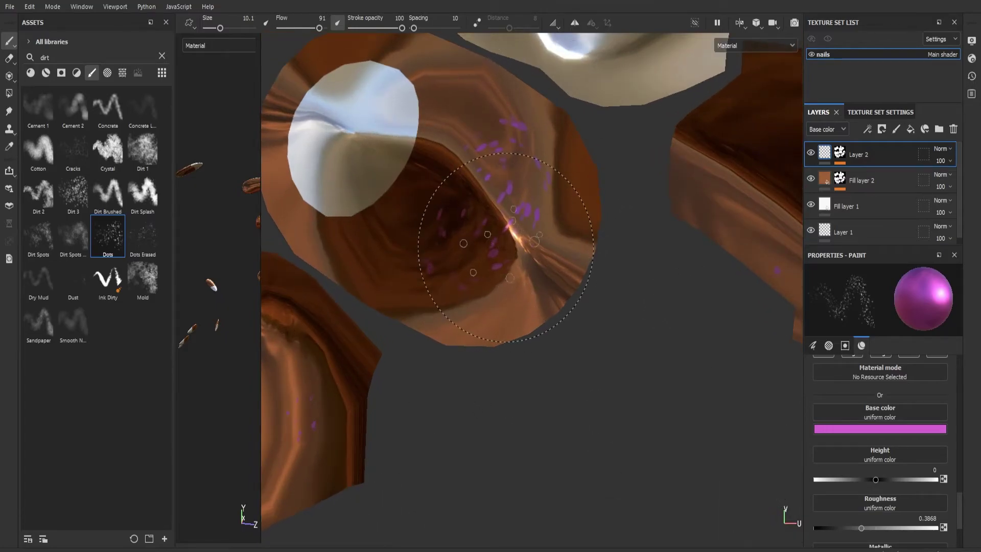
pyautogui.scroll(-5, 463, 266)
pyautogui.moveTo(464, 254)
pyautogui.mouseDown()
pyautogui.moveTo(465, 350)
pyautogui.moveTo(574, 354)
pyautogui.moveTo(592, 232)
pyautogui.mouseUp()
pyautogui.scroll(-5, 591, 235)
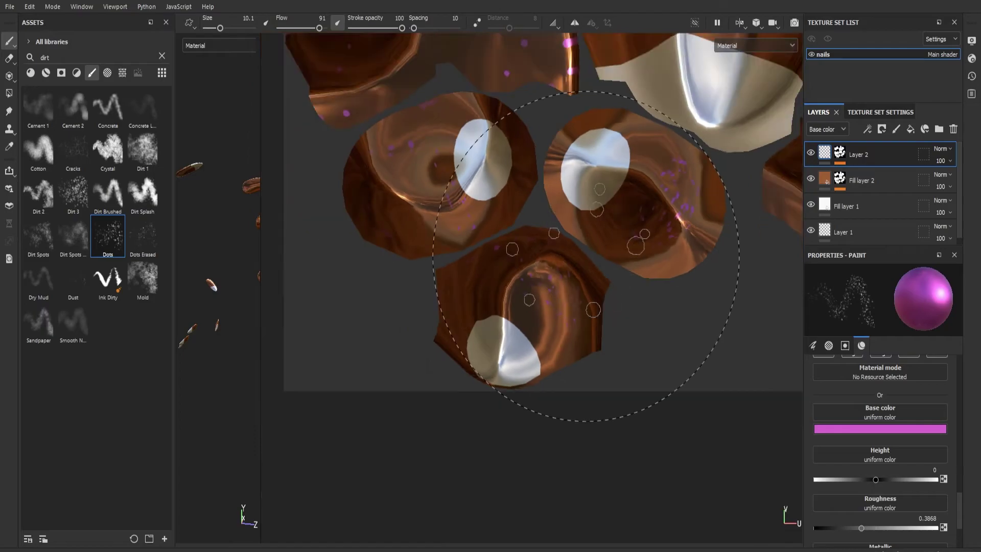
pyautogui.scroll(1, 588, 253)
pyautogui.keyDown('alt'); pyautogui.moveTo(639, 179); pyautogui.dragTo(487, 408, button='middle'); pyautogui.keyUp('alt')
pyautogui.keyDown('alt'); pyautogui.moveTo(524, 308); pyautogui.dragTo(366, 351, button='middle'); pyautogui.keyUp('alt')
pyautogui.keyDown('alt'); pyautogui.moveTo(590, 354); pyautogui.dragTo(516, 342, button='middle'); pyautogui.keyUp('alt')
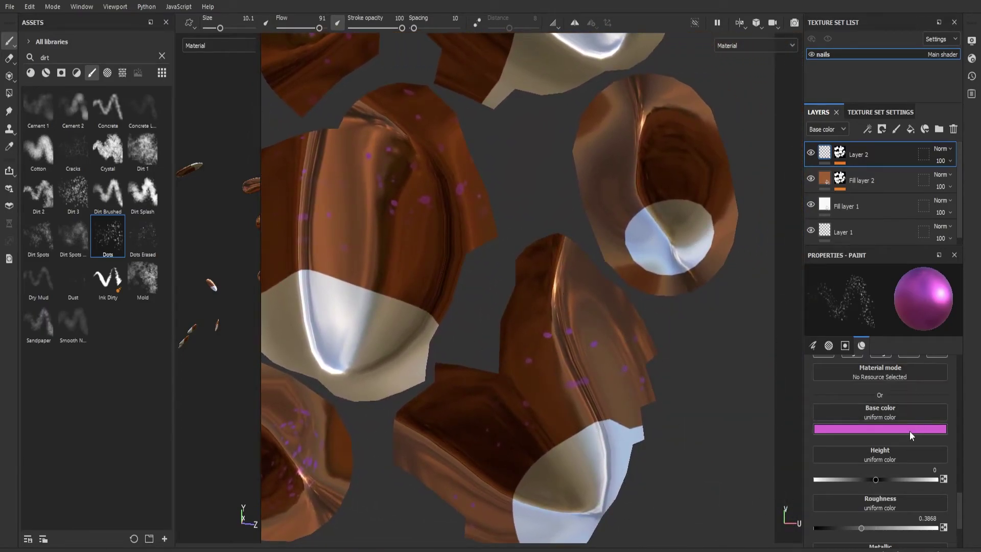
pyautogui.scroll(-6, 550, 389)
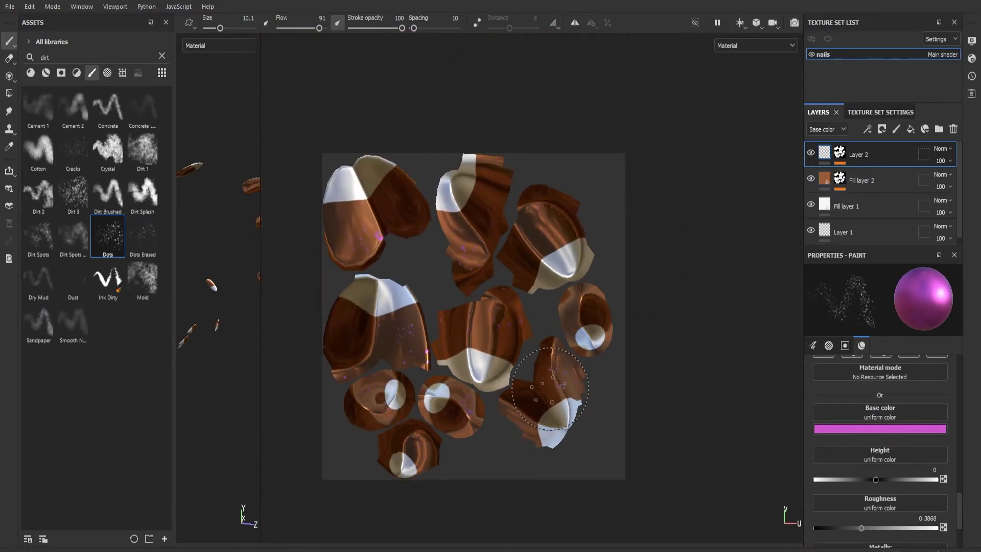
pyautogui.scroll(6, 550, 389)
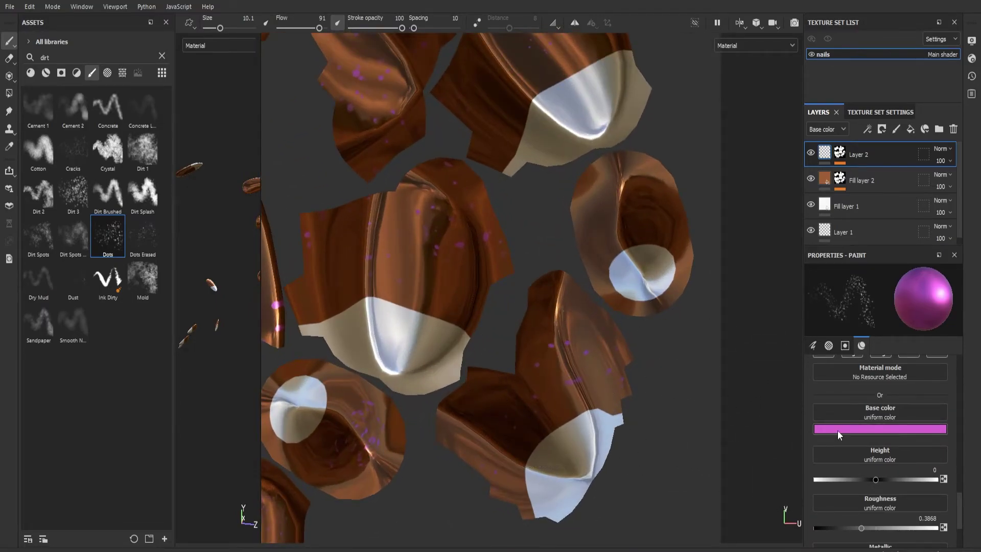
# - Lighten the brush's base color to a paler pink and look through the brush's other settings
pyautogui.click(864, 460)
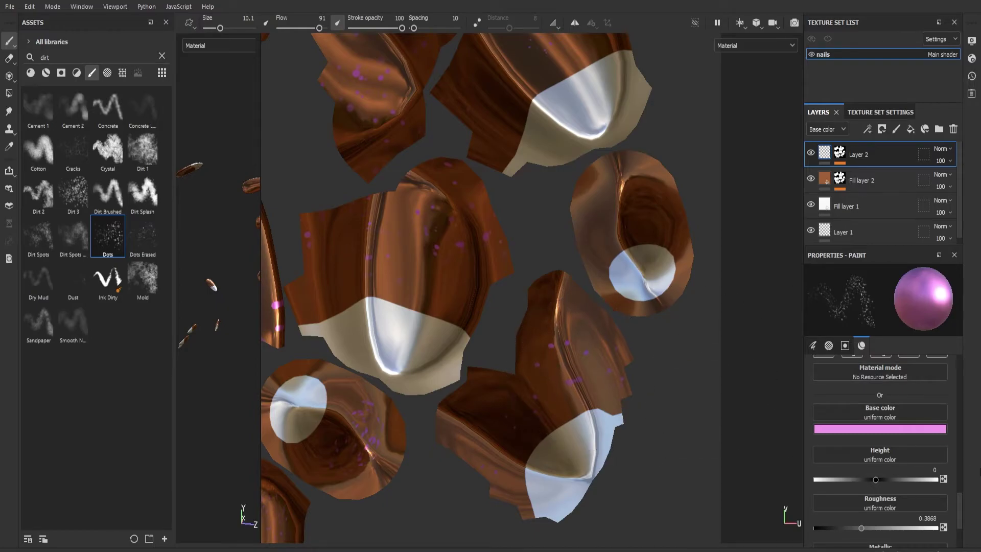
pyautogui.scroll(-2, 930, 428)
pyautogui.scroll(5, 926, 430)
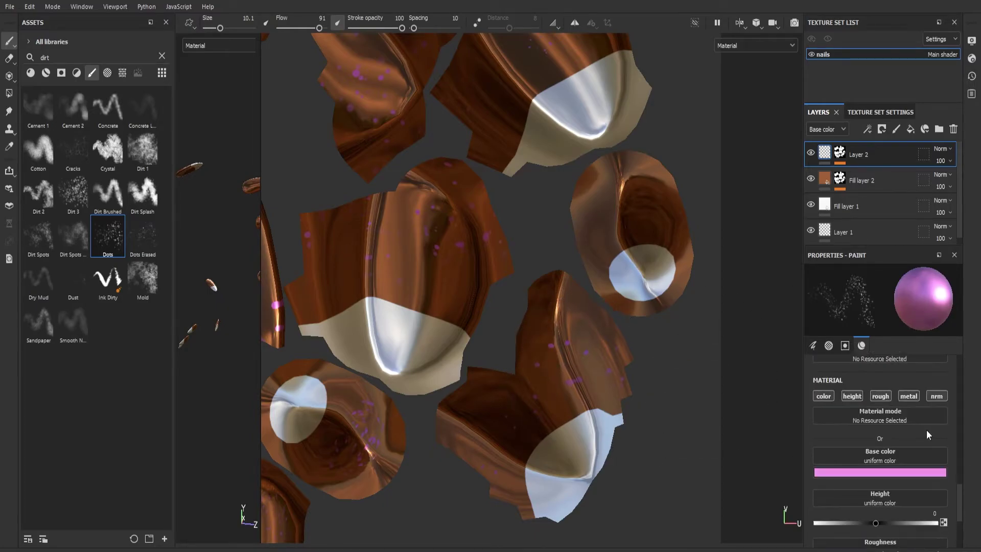
pyautogui.scroll(3, 927, 430)
pyautogui.scroll(-5, 937, 405)
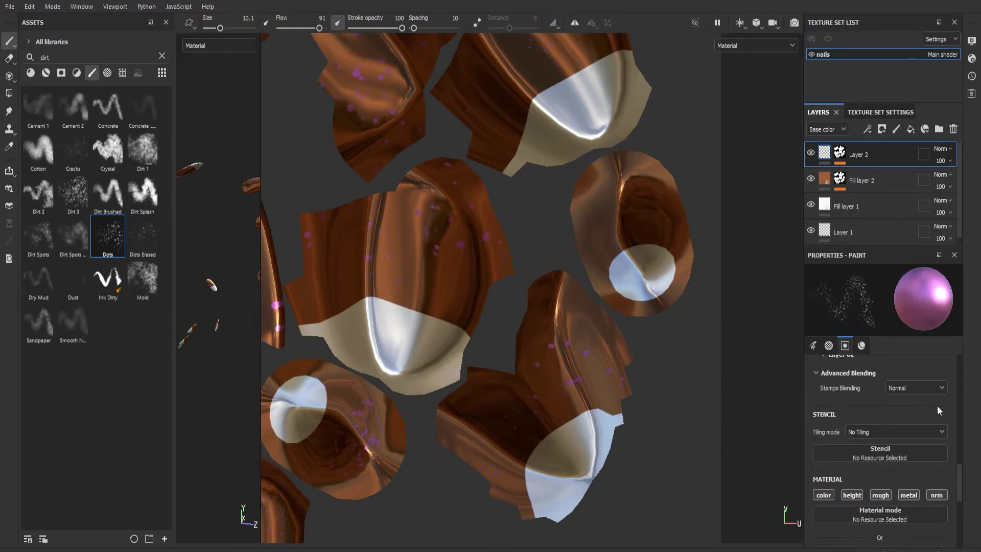
pyautogui.scroll(-2, 937, 406)
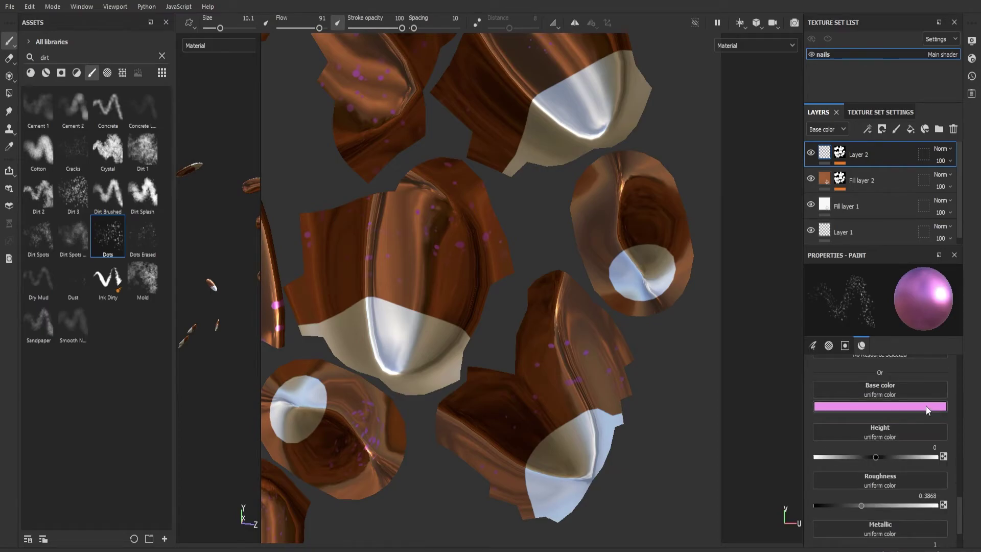
# - Sample the nails' copper as the brush's base color, lighten it, and stamp a few copper dots on the nails
pyautogui.moveTo(937, 407); pyautogui.dragTo(404, 248)
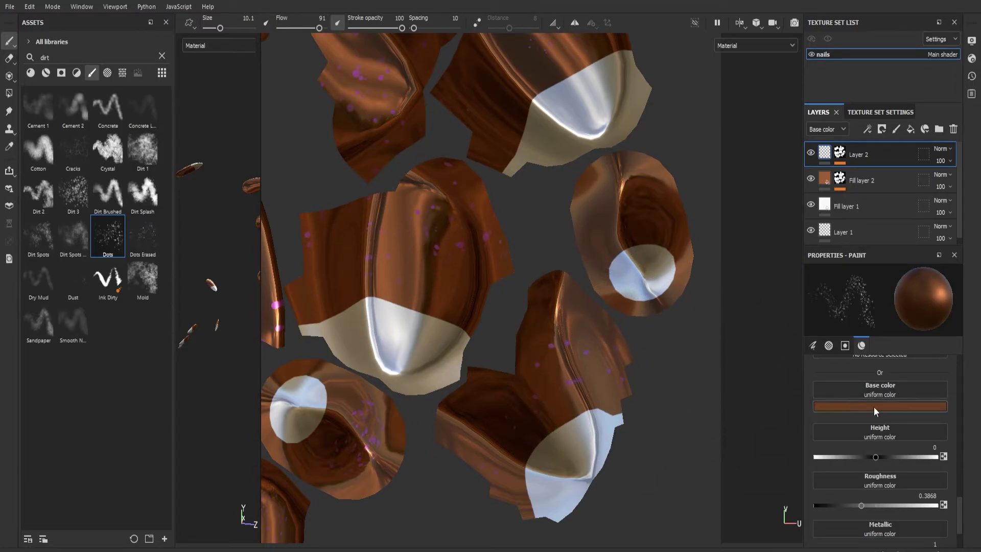
pyautogui.click(913, 410)
pyautogui.click(881, 459)
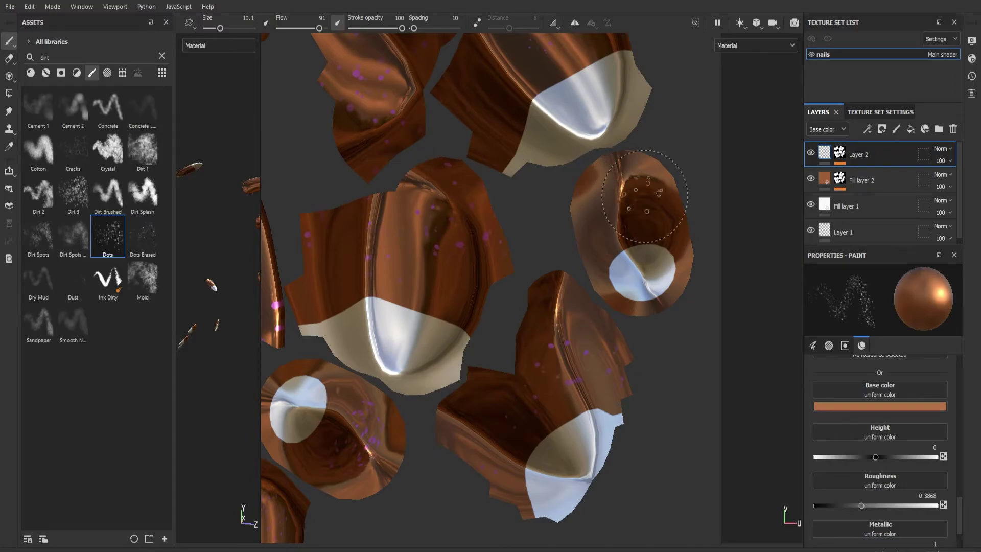
pyautogui.scroll(-3, 595, 212)
pyautogui.moveTo(416, 178)
pyautogui.keyDown('alt'); pyautogui.mouseDown(button='middle')
pyautogui.moveTo(636, 328)
pyautogui.moveTo(483, 241)
pyautogui.moveTo(451, 246)
pyautogui.mouseUp(button='middle'); pyautogui.keyUp('alt')
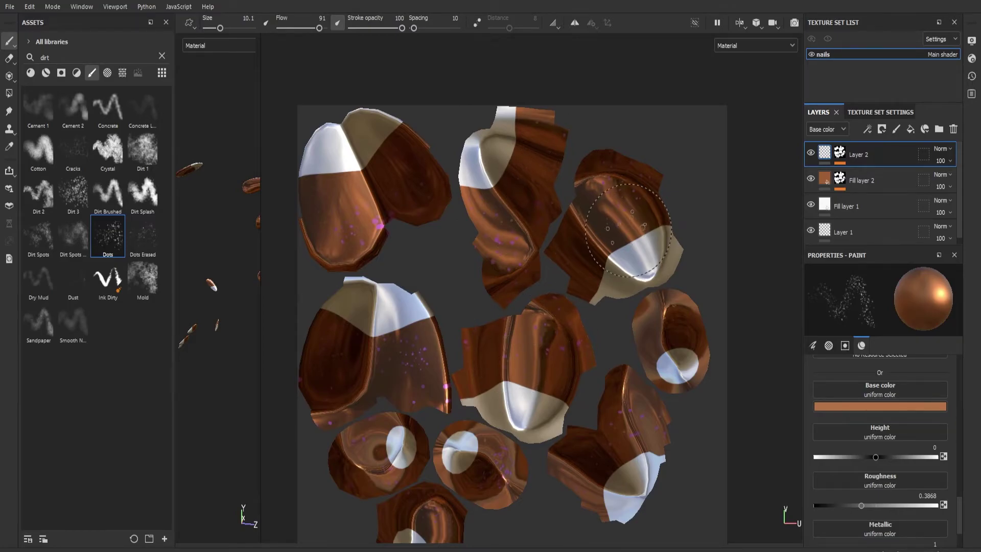
pyautogui.scroll(4, 630, 230)
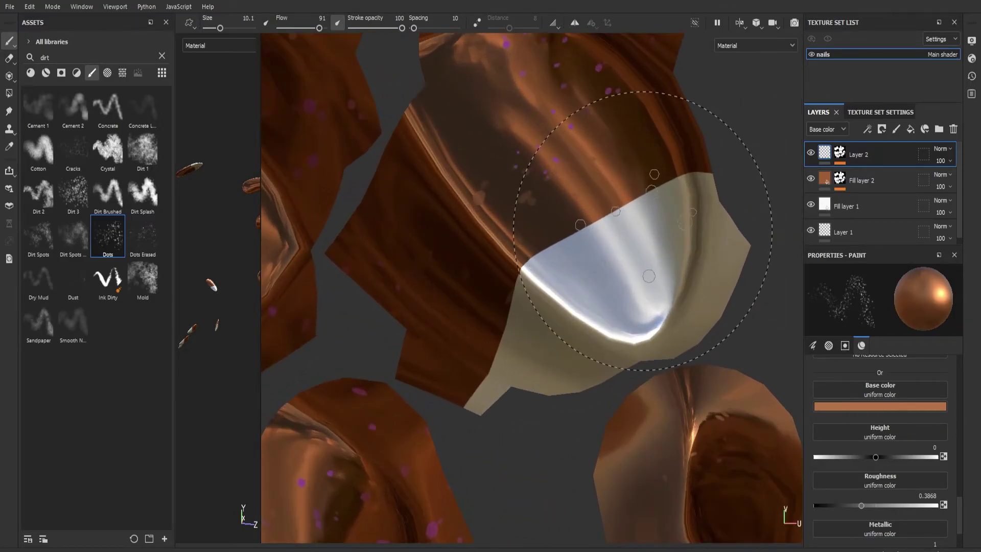
# - Try stamping raised copper dots on the nail with a brush height of 0.1029, and undo the stroke
pyautogui.scroll(1, 619, 237)
pyautogui.moveTo(875, 456); pyautogui.dragTo(882, 456)
pyautogui.moveTo(533, 227)
pyautogui.mouseDown()
pyautogui.moveTo(526, 241)
pyautogui.moveTo(536, 270)
pyautogui.mouseUp()
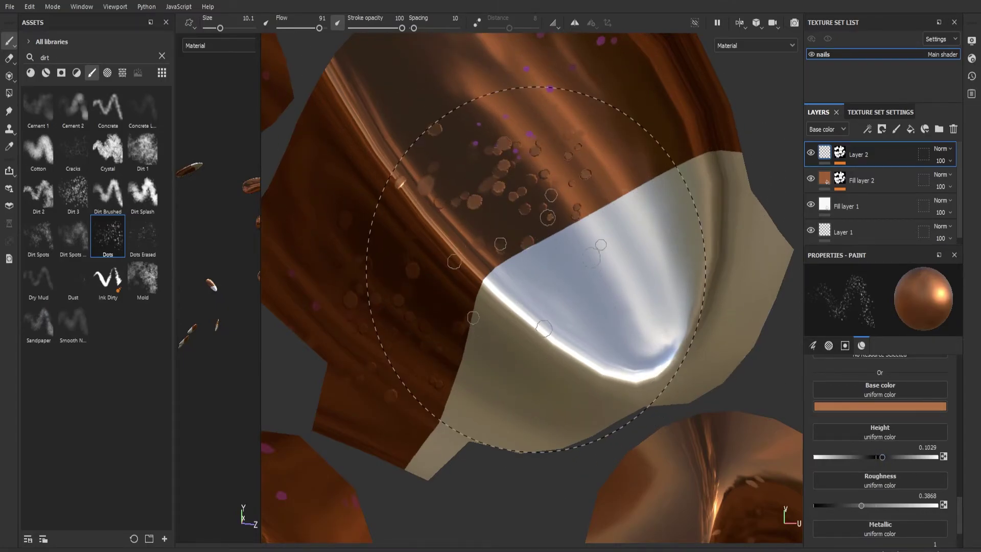
pyautogui.hotkey('ctrl', 'z')
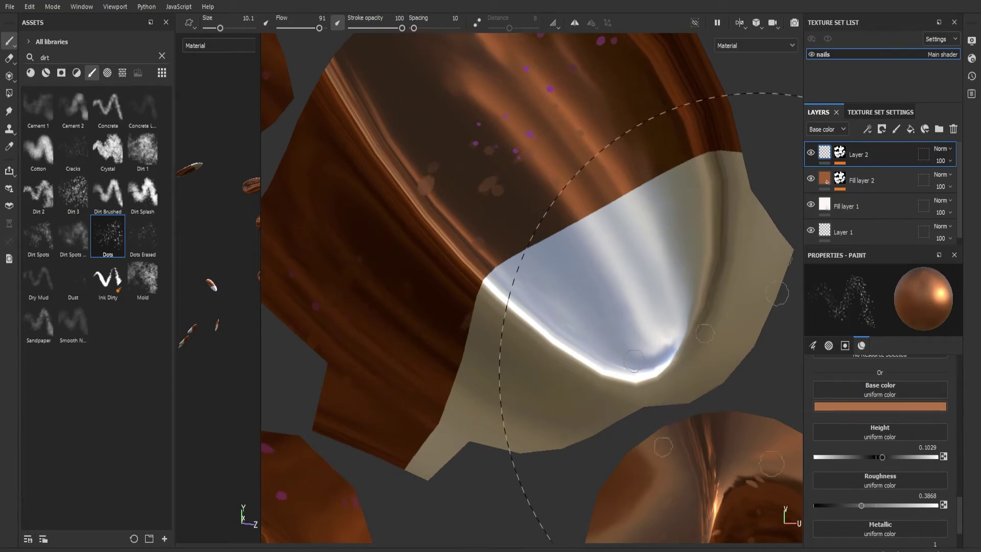
# - Set the brush height to -0.0782 and try sunken copper dots on the same nail
pyautogui.moveTo(873, 457); pyautogui.dragTo(871, 457)
pyautogui.moveTo(471, 208)
pyautogui.mouseDown()
pyautogui.moveTo(449, 198)
pyautogui.moveTo(471, 197)
pyautogui.moveTo(456, 213)
pyautogui.moveTo(528, 191)
pyautogui.moveTo(540, 155)
pyautogui.moveTo(508, 178)
pyautogui.mouseUp()
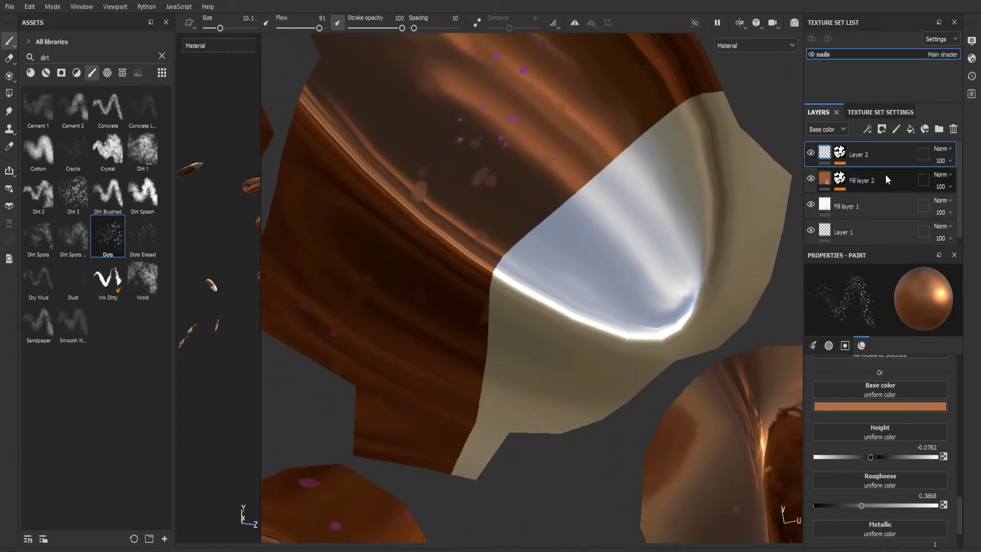
# - Add a paint layer above Layer 2 and mask it with a color selection of the ID mask's green (140, 255, 145)
pyautogui.click(896, 129)
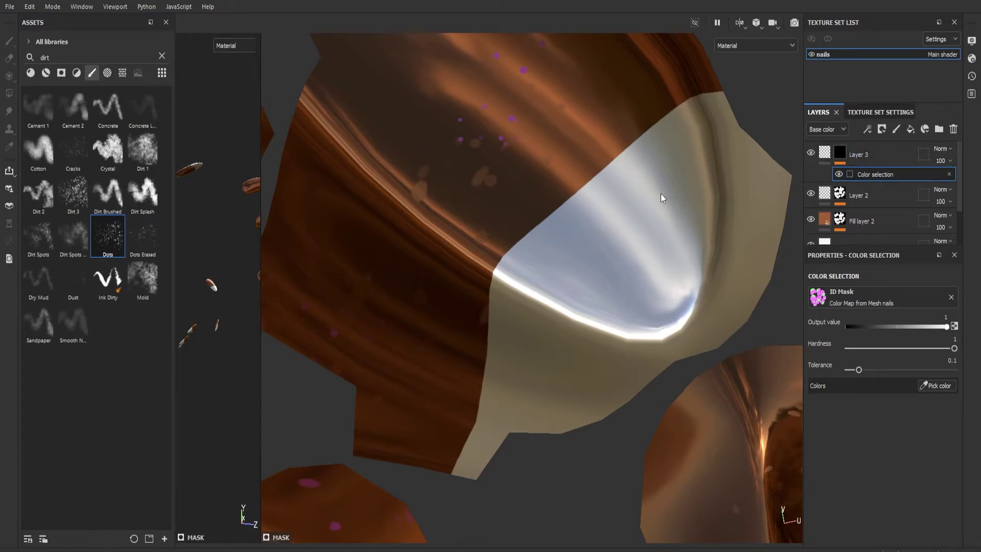
pyautogui.click(941, 385)
pyautogui.click(672, 243)
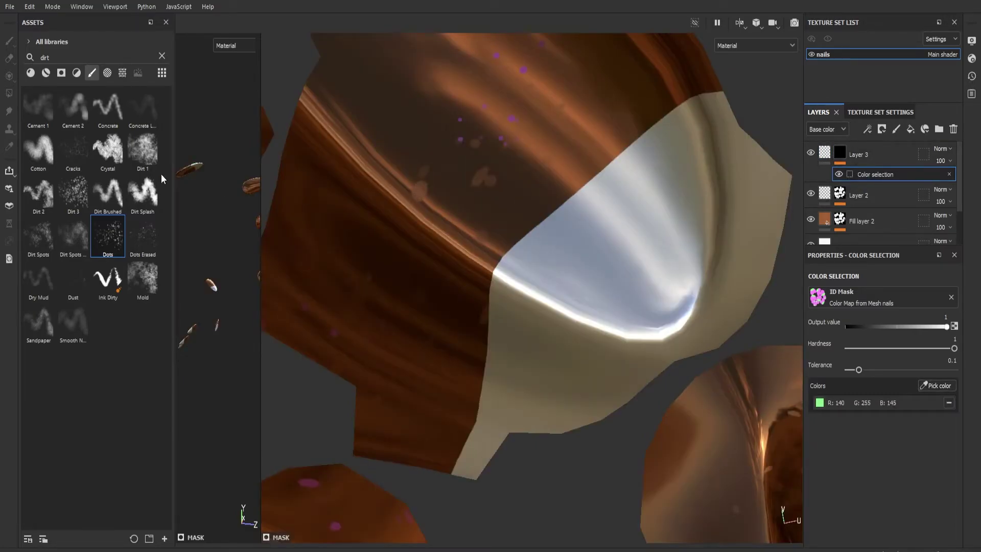
# - Search the alphas for "hear" and choose the Card Heart shape
pyautogui.click(108, 73)
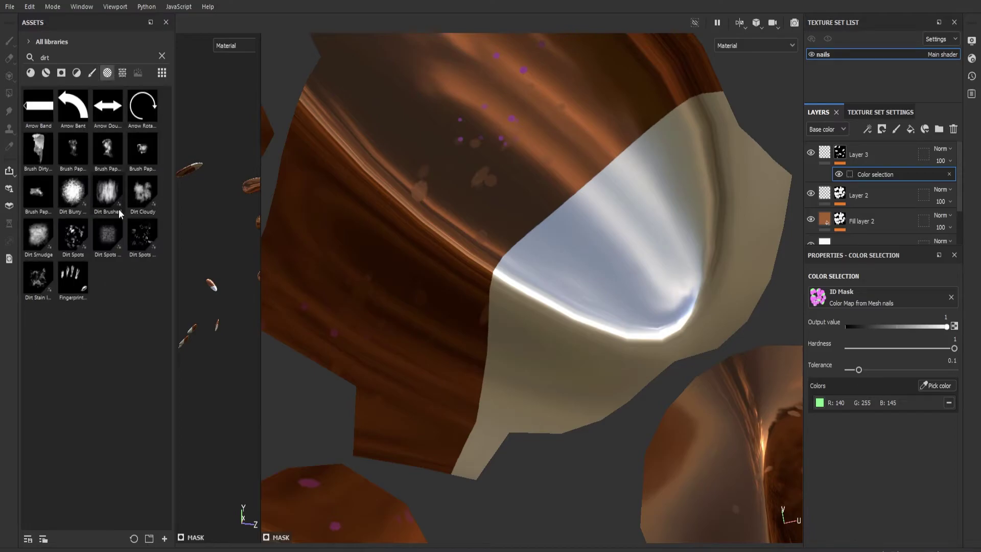
pyautogui.click(61, 56)
pyautogui.press('BackSpace')
pyautogui.press('BackSpace')
pyautogui.press('BackSpace')
pyautogui.press('BackSpace')
pyautogui.write('hear')
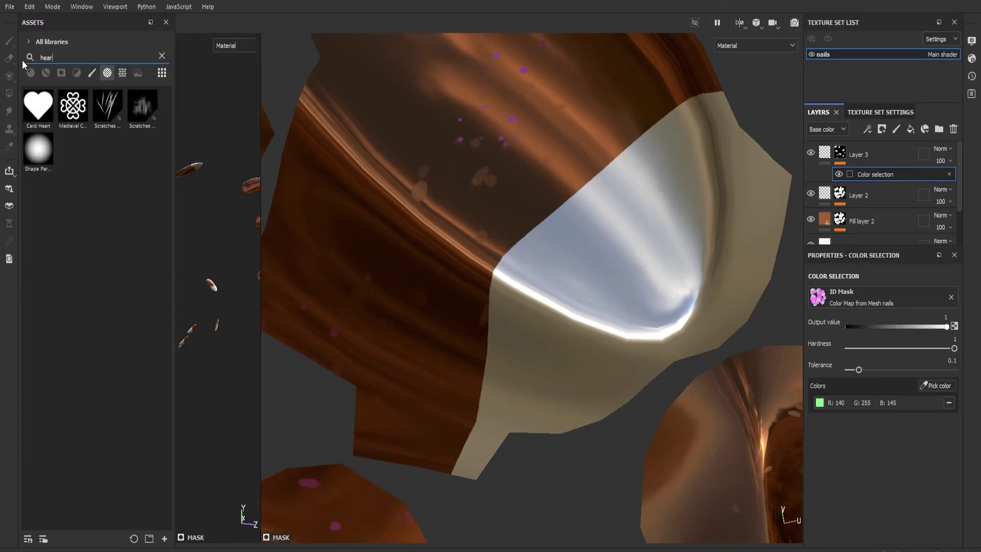
pyautogui.click(39, 110)
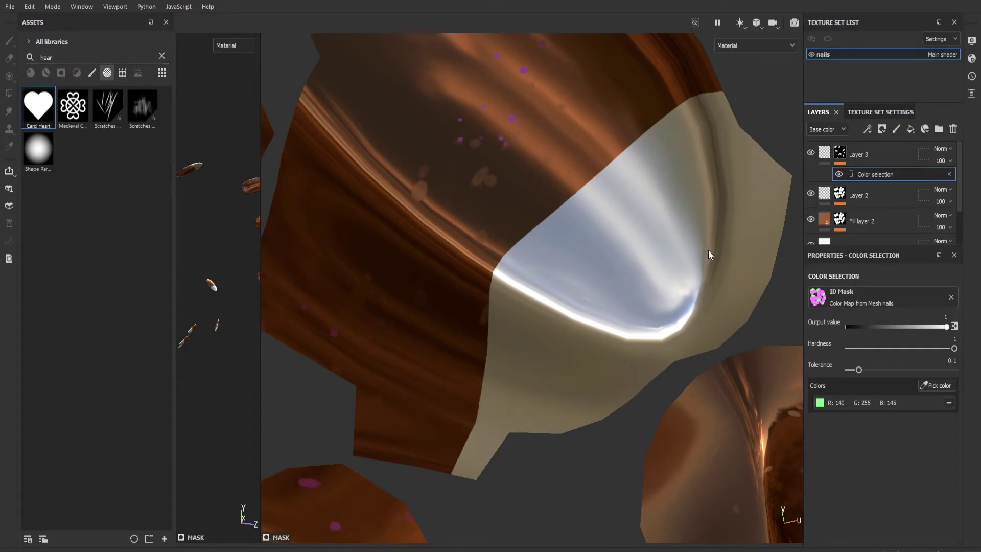
# - Select Layer 3's paint content, set the brush size to 0.57, and stamp two copper hearts on the white nail tip
pyautogui.click(691, 183)
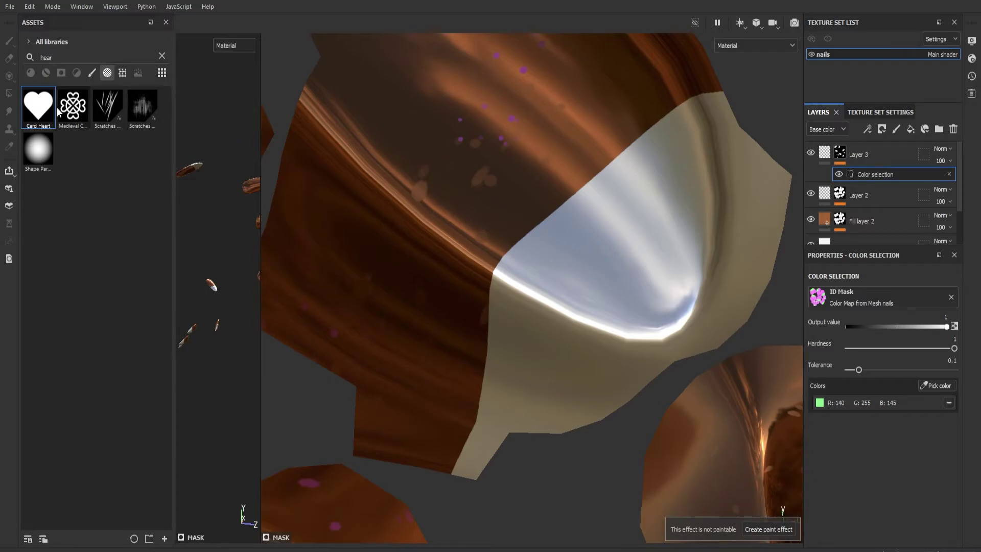
pyautogui.click(827, 158)
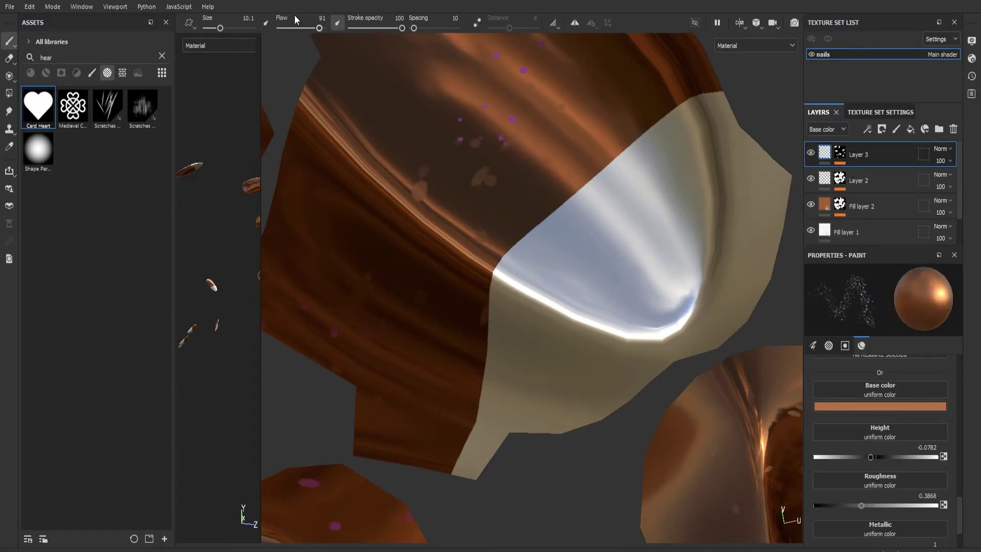
pyautogui.moveTo(219, 21); pyautogui.dragTo(208, 27)
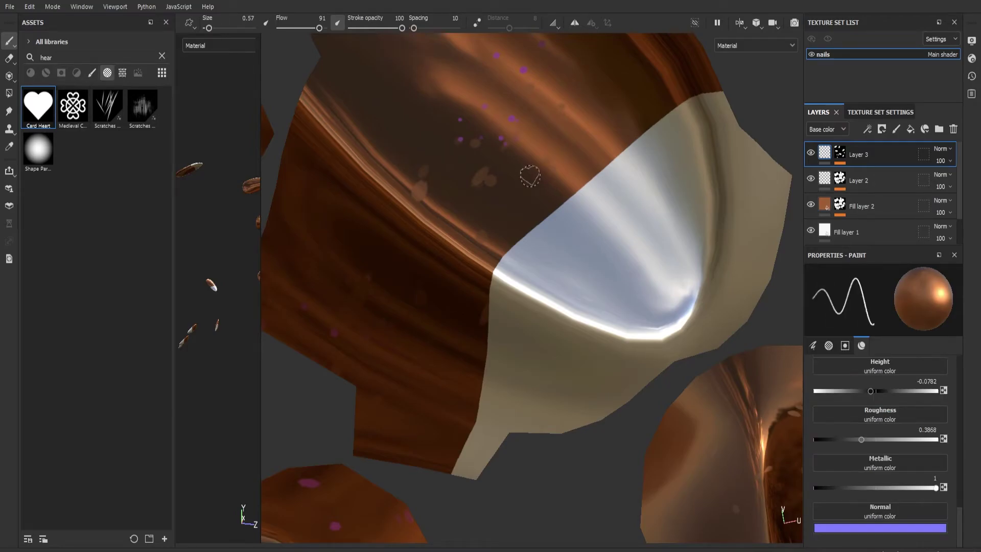
pyautogui.click(696, 178)
pyautogui.click(641, 175)
# - Try a heart at brush height 0.0041 and undo it, and stamp one at height 0.0535 near the end of the nail
pyautogui.moveTo(871, 391); pyautogui.dragTo(877, 391)
pyautogui.click(637, 241)
pyautogui.scroll(-6, 658, 254)
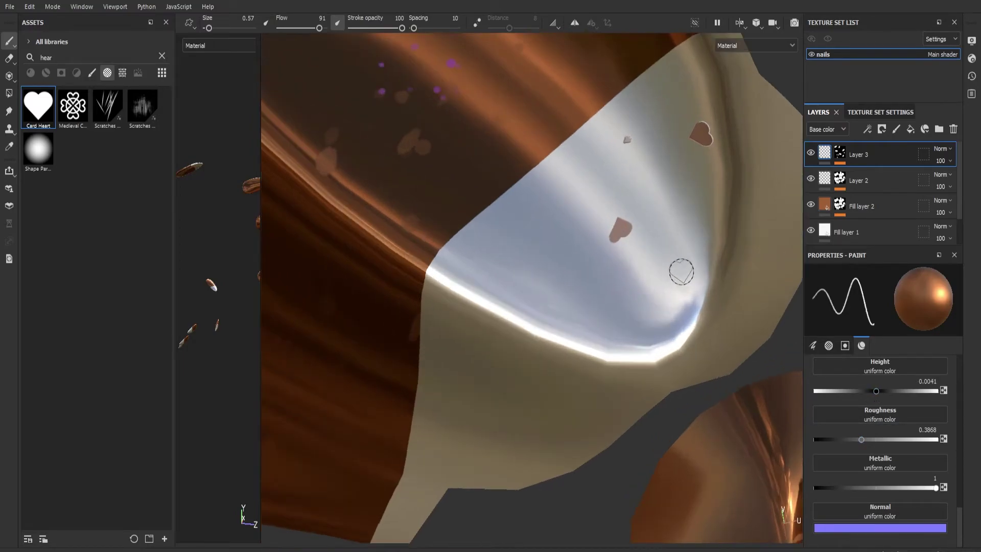
pyautogui.hotkey('ctrl', 'z')
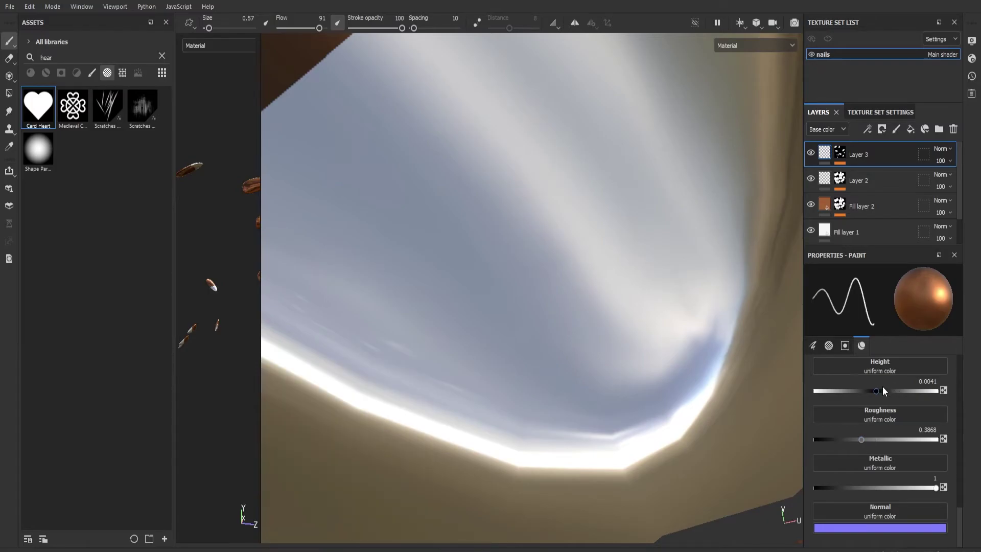
pyautogui.scroll(-2, 632, 323)
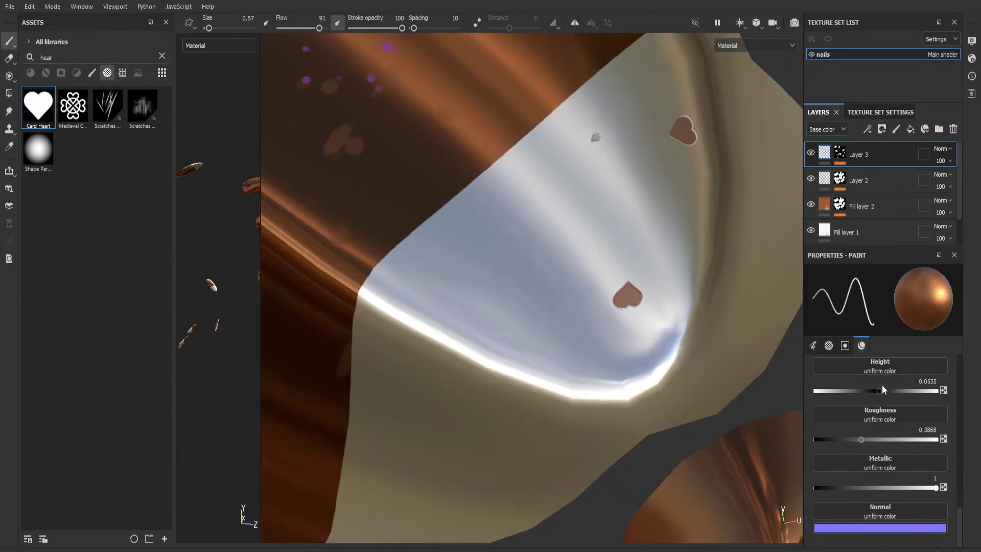
# - Change the brush base color to a paler pinkish copper and stamp three more hearts on the same nail tip
pyautogui.scroll(-1, 924, 394)
pyautogui.scroll(1, 924, 394)
pyautogui.scroll(3, 924, 391)
pyautogui.moveTo(873, 476); pyautogui.dragTo(864, 477)
pyautogui.click(480, 225)
pyautogui.click(547, 252)
pyautogui.click(659, 198)
# - Try stamping five hearts on the nail tip with a size jitter of 12, and undo all five
pyautogui.scroll(10, 889, 442)
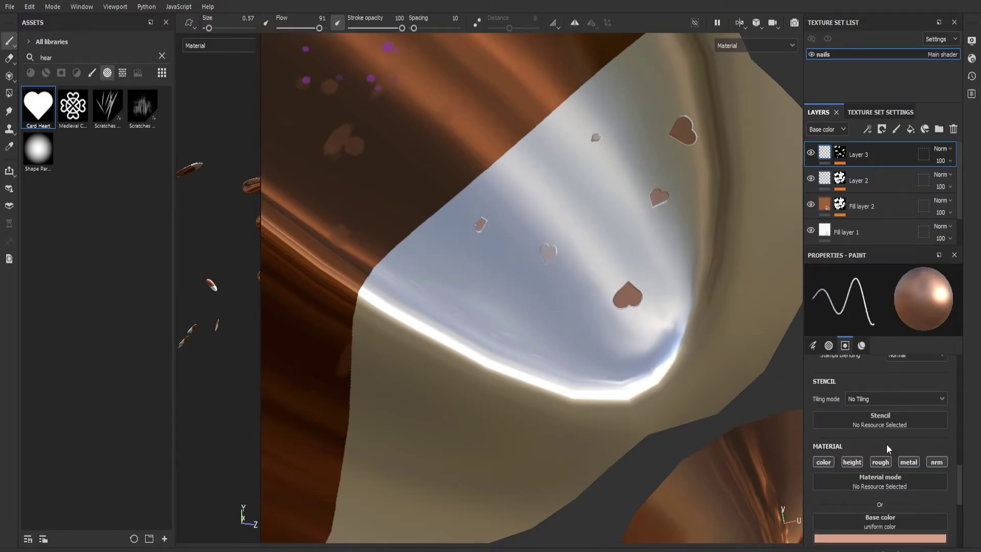
pyautogui.scroll(3, 878, 431)
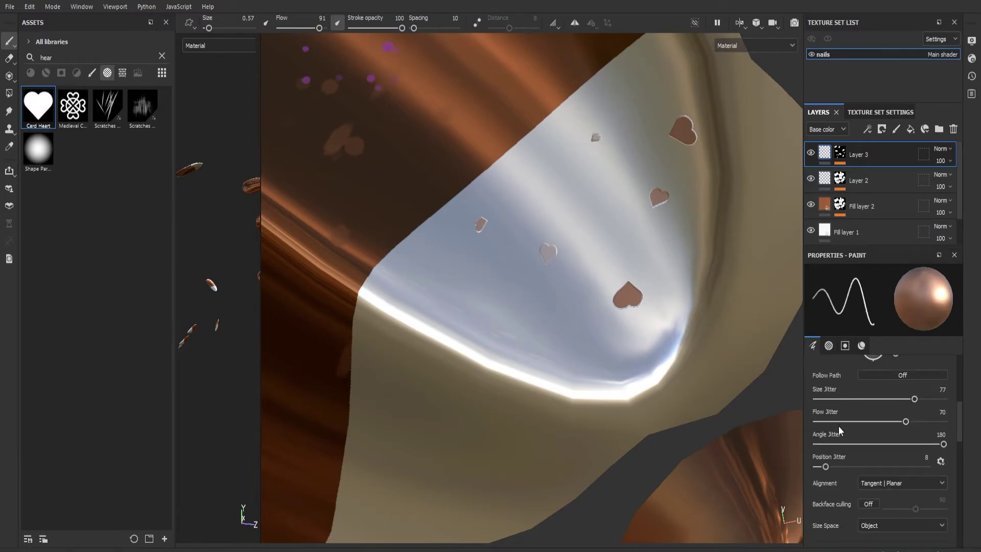
pyautogui.moveTo(915, 398); pyautogui.dragTo(832, 397)
pyautogui.click(532, 311)
pyautogui.click(574, 325)
pyautogui.click(581, 295)
pyautogui.click(583, 259)
pyautogui.click(585, 254)
pyautogui.hotkey('ctrl', 'z')
pyautogui.hotkey('ctrl', 'z')
pyautogui.hotkey('ctrl', 'z')
pyautogui.hotkey('ctrl', 'z')
pyautogui.hotkey('ctrl', 'z')
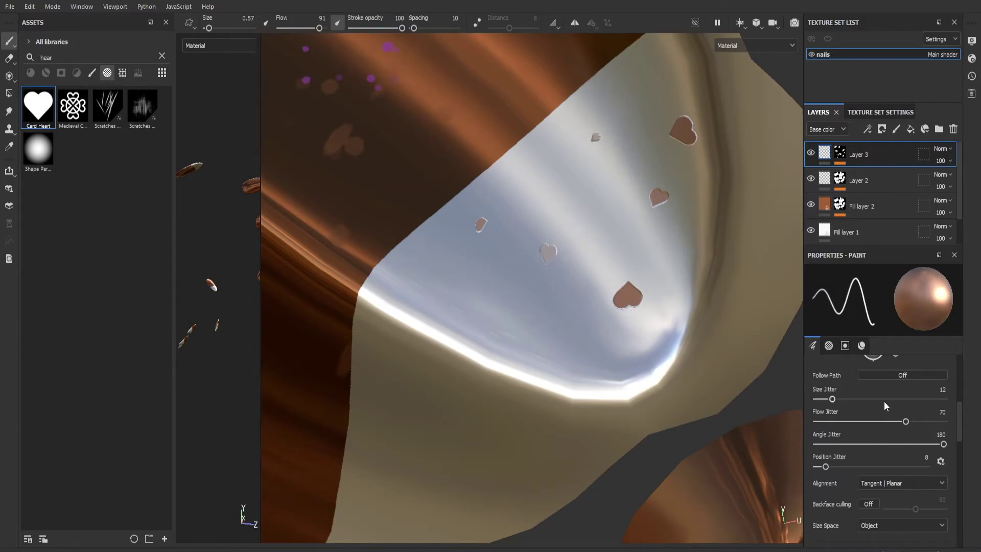
# - Set the brush size jitter to 60 and stamp two more hearts on the nail tip
pyautogui.moveTo(834, 399)
pyautogui.mouseDown()
pyautogui.moveTo(918, 403)
pyautogui.moveTo(893, 399)
pyautogui.mouseUp()
pyautogui.click(586, 210)
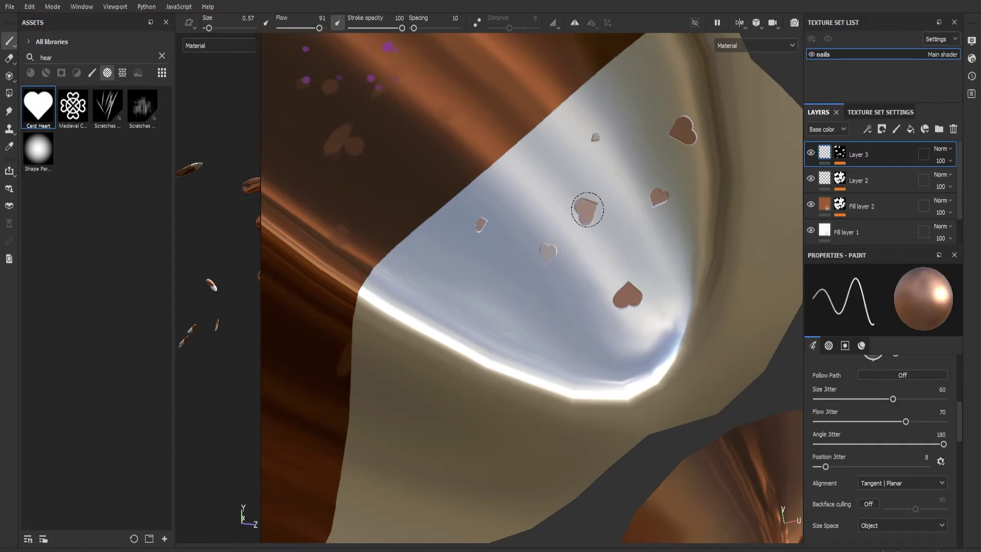
pyautogui.click(451, 289)
# - Stamp two hearts on the white tip of the nail in the upper-left corner of the UV layout
pyautogui.scroll(-5, 556, 345)
pyautogui.moveTo(691, 387)
pyautogui.keyDown('alt'); pyautogui.mouseDown(button='middle')
pyautogui.moveTo(674, 371)
pyautogui.moveTo(614, 407)
pyautogui.moveTo(572, 343)
pyautogui.moveTo(628, 282)
pyautogui.moveTo(616, 331)
pyautogui.mouseUp(button='middle'); pyautogui.keyUp('alt')
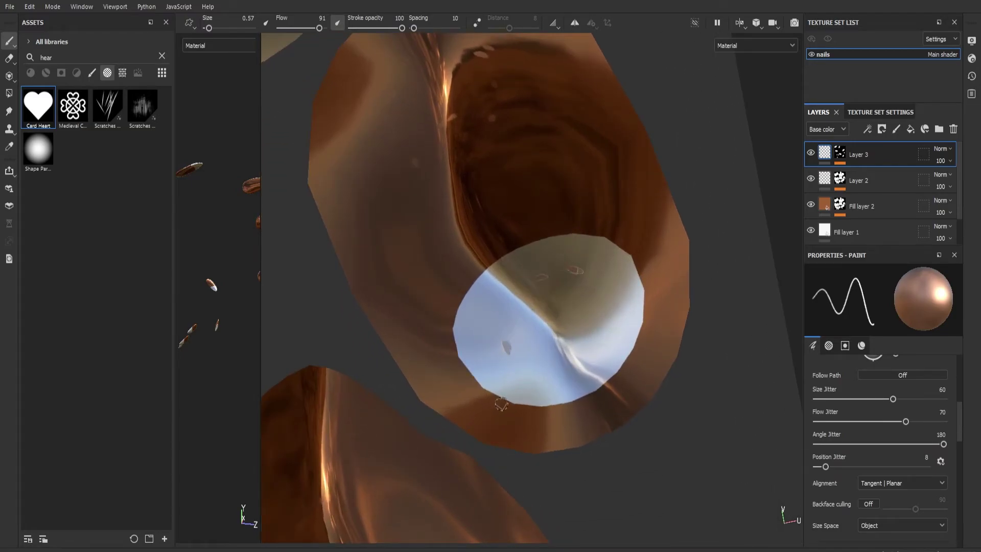
pyautogui.keyDown('alt'); pyautogui.moveTo(505, 404); pyautogui.dragTo(740, 381, button='middle'); pyautogui.keyUp('alt')
pyautogui.scroll(-8, 685, 350)
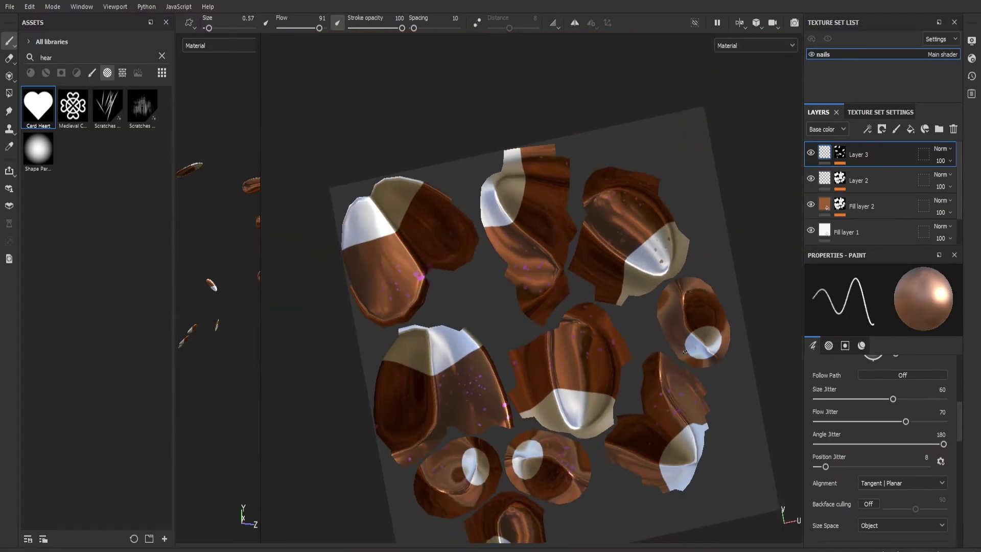
pyautogui.scroll(5, 682, 352)
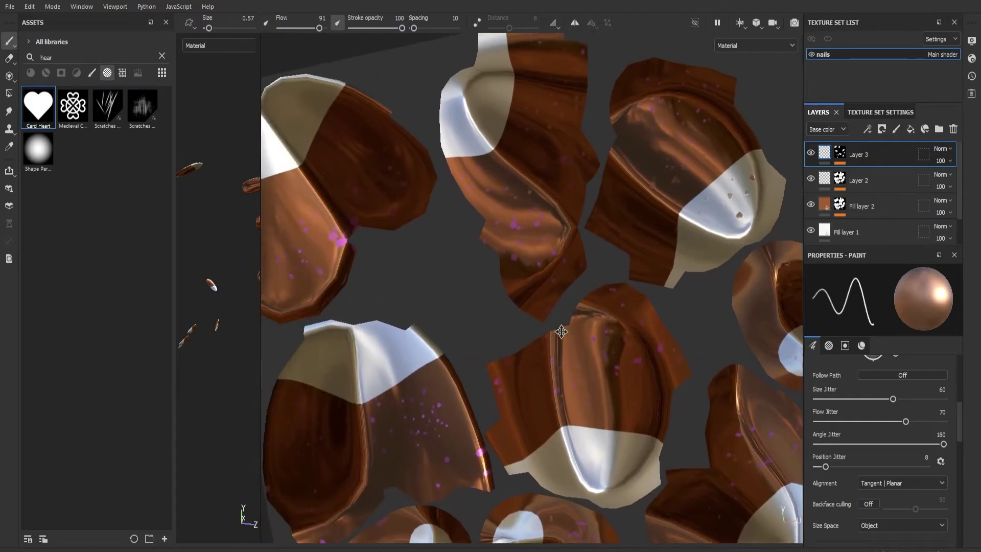
pyautogui.scroll(1, 651, 346)
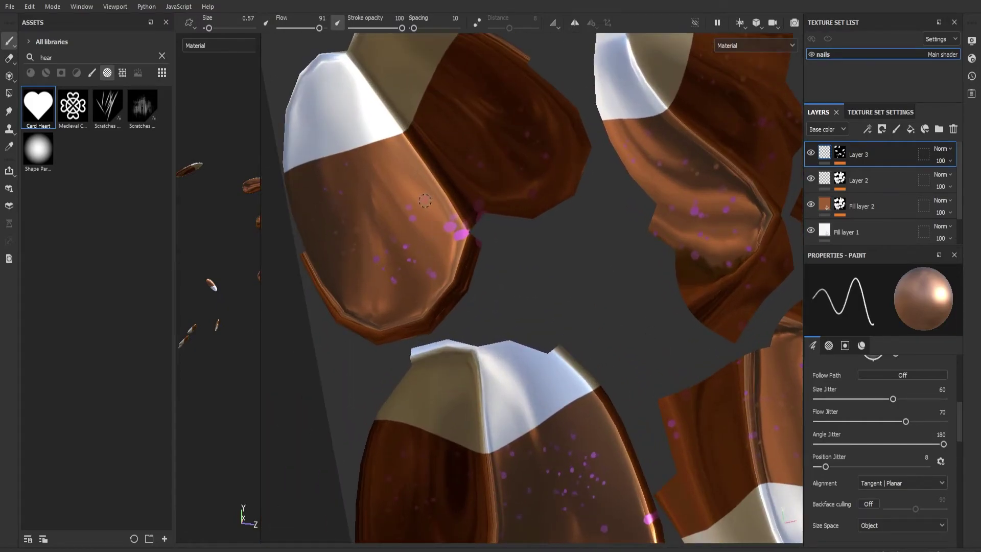
pyautogui.click(341, 125)
pyautogui.click(344, 81)
# - Add the Platinum Pure material as a fill layer above Layer 3 and give it a black mask
pyautogui.moveTo(491, 143); pyautogui.dragTo(605, 370, button='middle')
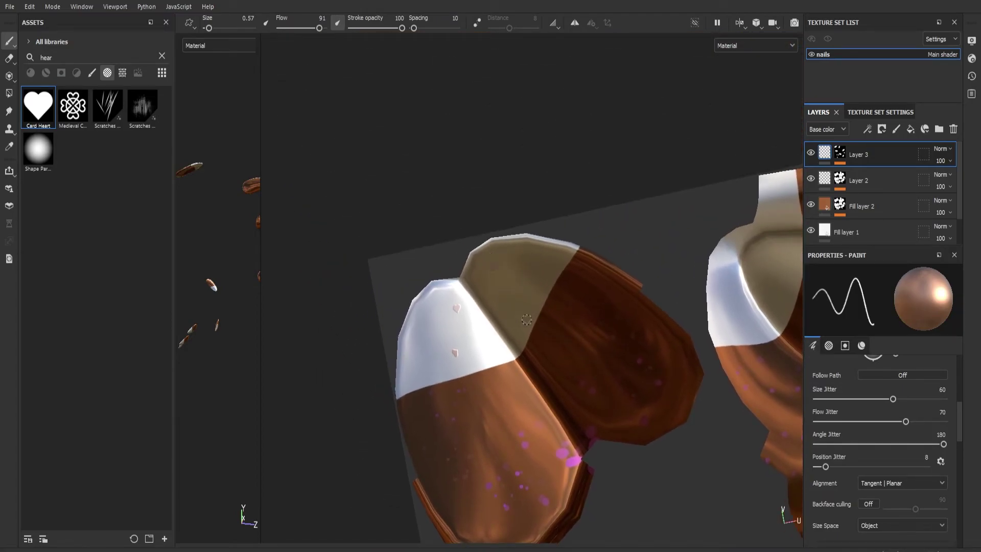
pyautogui.scroll(-2, 598, 394)
pyautogui.moveTo(637, 486); pyautogui.dragTo(435, 388, button='middle')
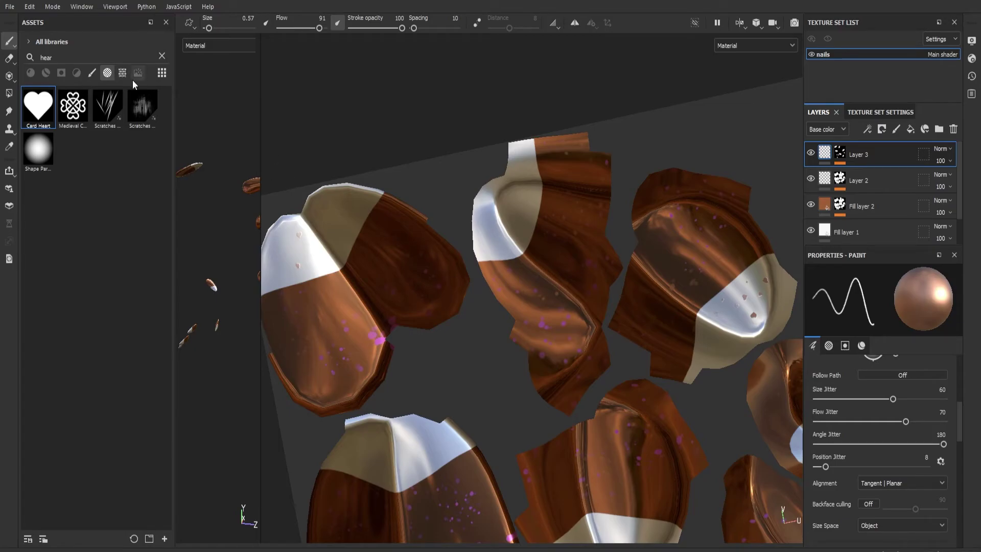
pyautogui.click(161, 55)
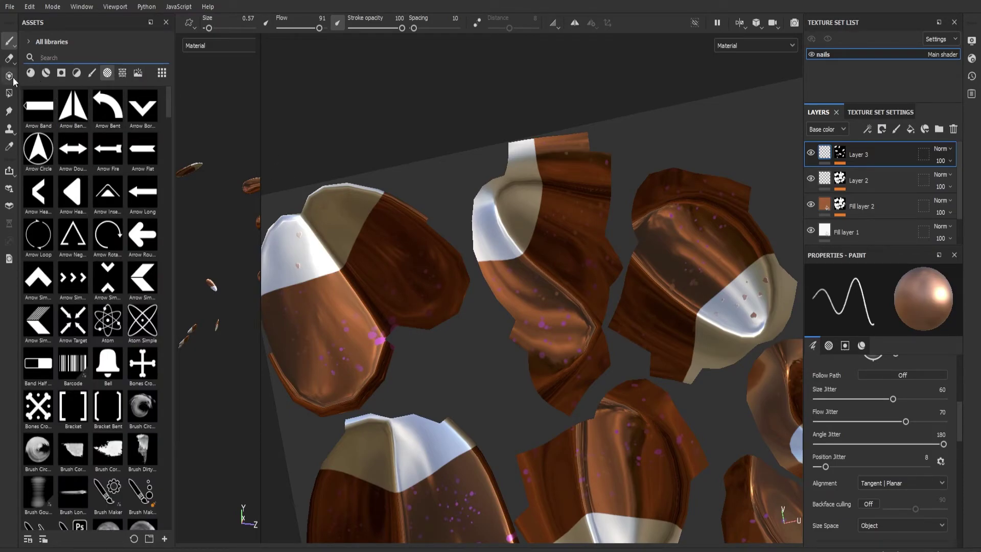
pyautogui.click(31, 73)
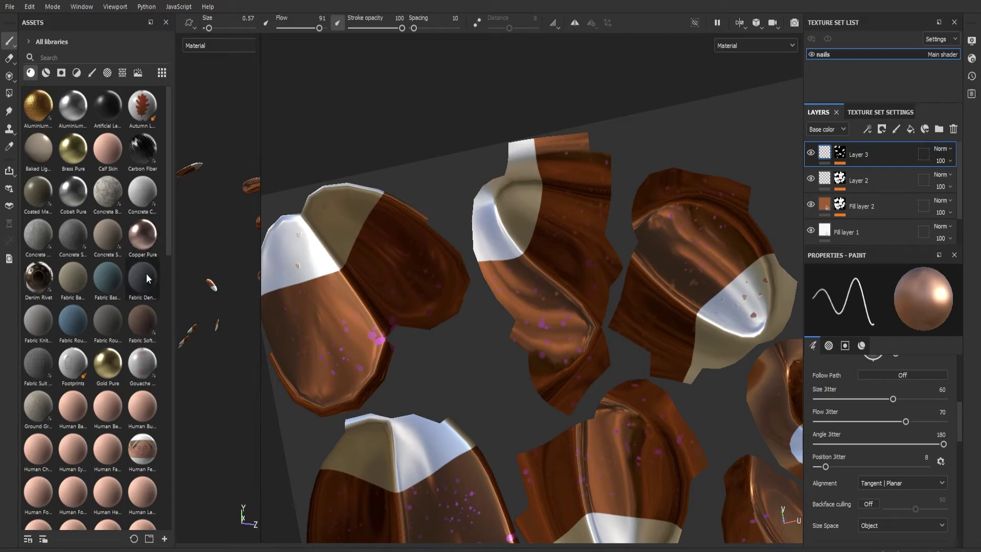
pyautogui.scroll(-10, 105, 376)
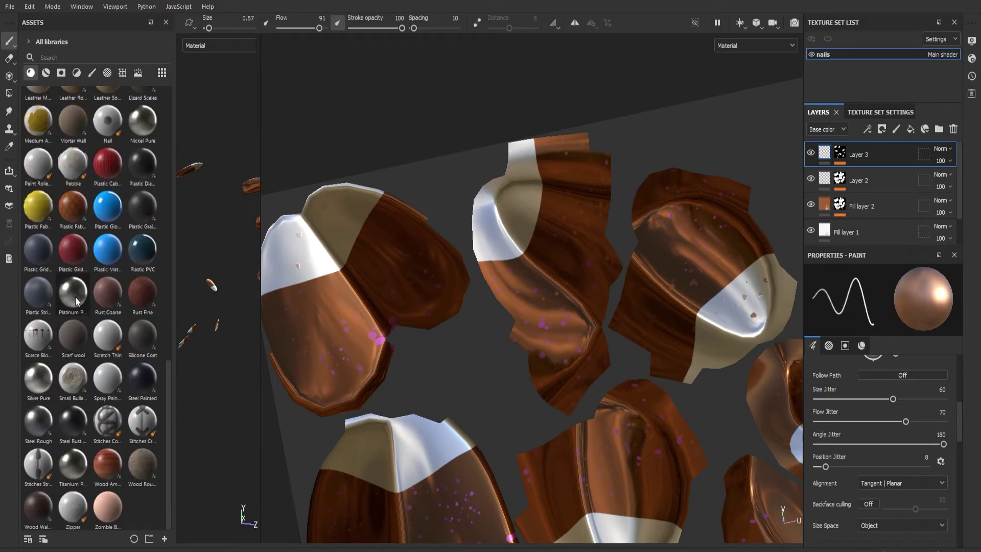
pyautogui.moveTo(75, 296); pyautogui.dragTo(389, 291)
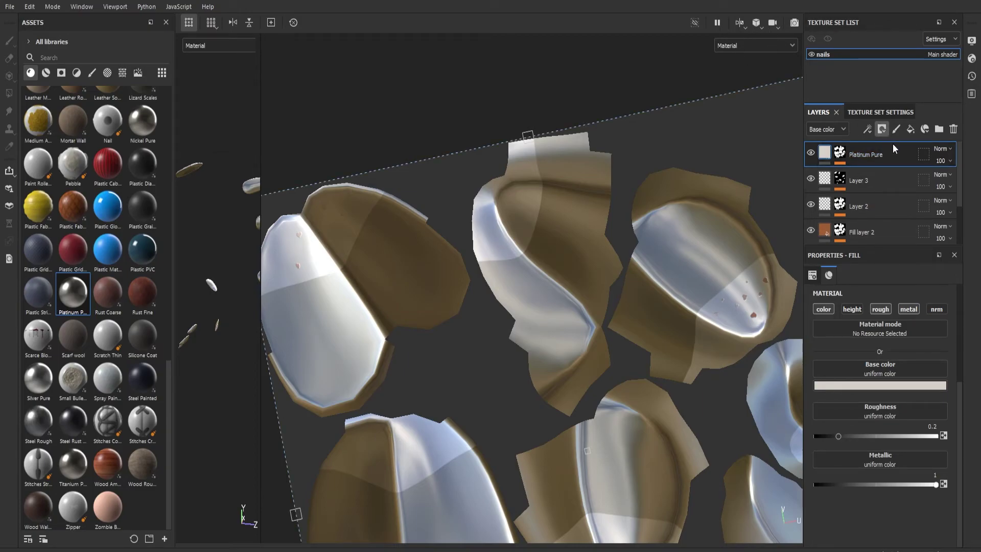
pyautogui.click(900, 158)
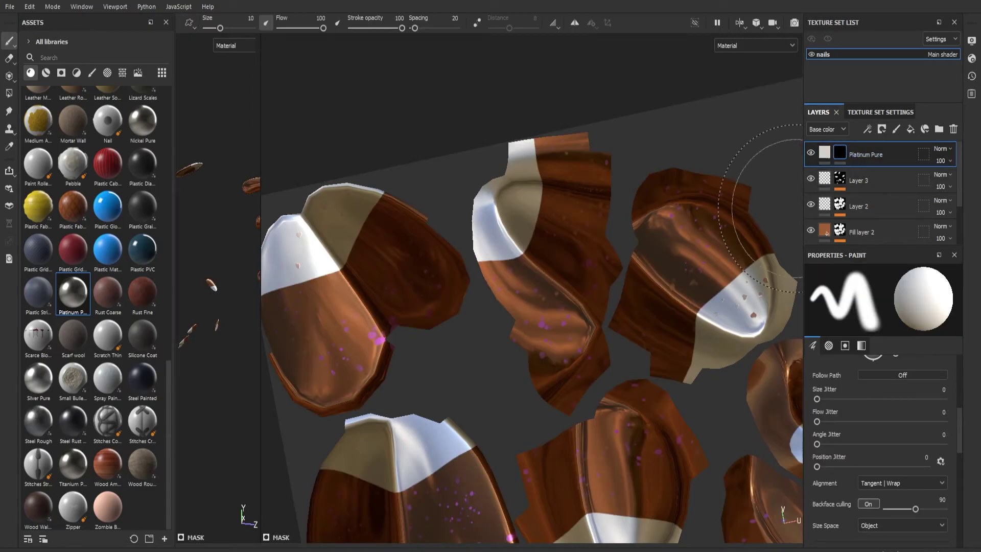
# - Try a stroke with the default brush on the Platinum Pure mask across the nails, and undo it
pyautogui.moveTo(624, 230)
pyautogui.mouseDown()
pyautogui.moveTo(567, 254)
pyautogui.moveTo(429, 269)
pyautogui.moveTo(329, 301)
pyautogui.moveTo(341, 290)
pyautogui.mouseUp()
pyautogui.hotkey('ctrl', 'z')
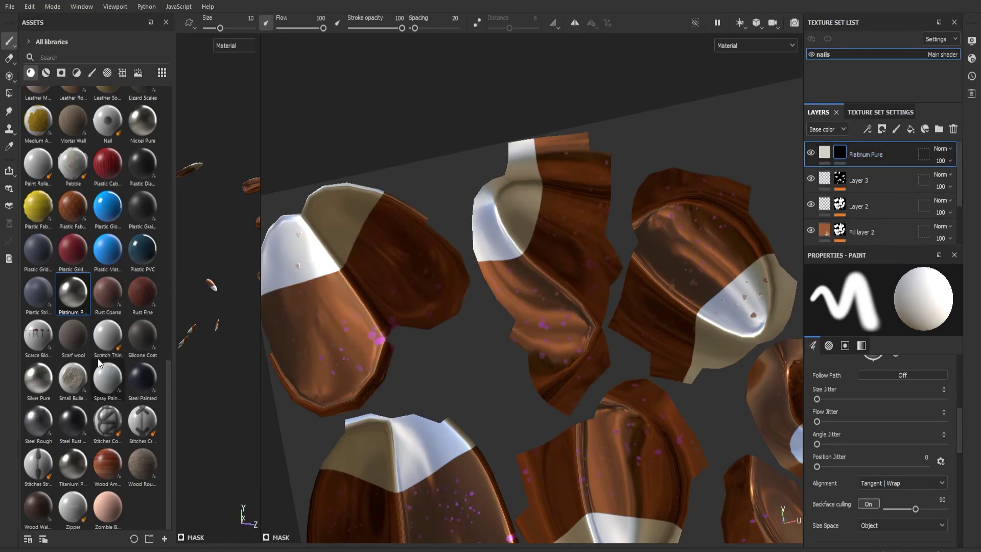
# - Search the brushes for "dirt" and choose the Dirt 3 brush for painting the Platinum Pure mask
pyautogui.click(92, 74)
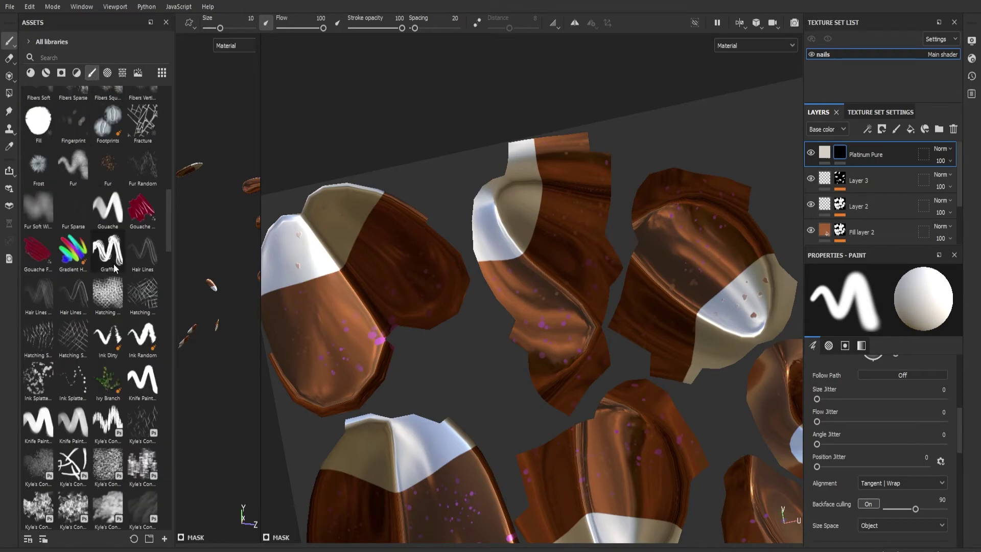
pyautogui.scroll(-10, 117, 416)
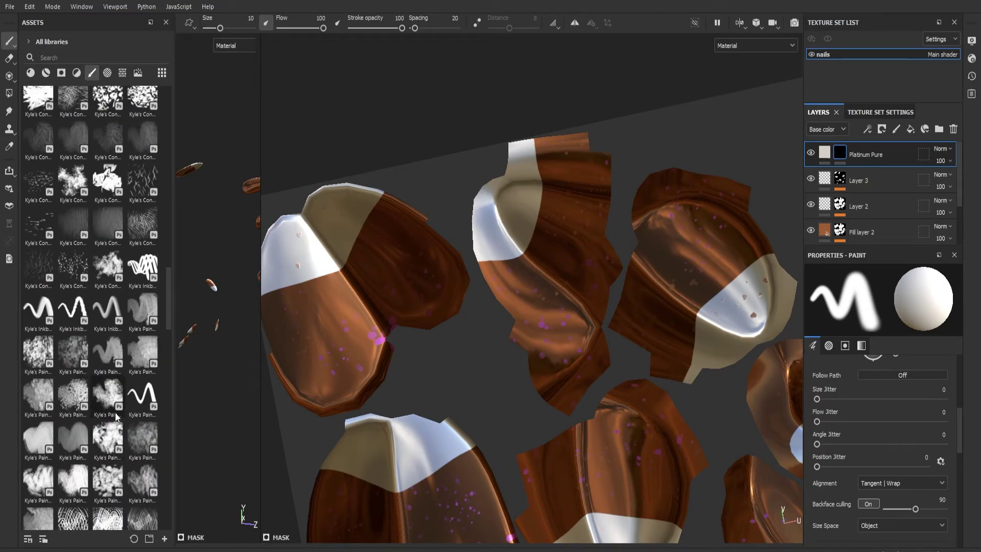
pyautogui.scroll(8, 84, 245)
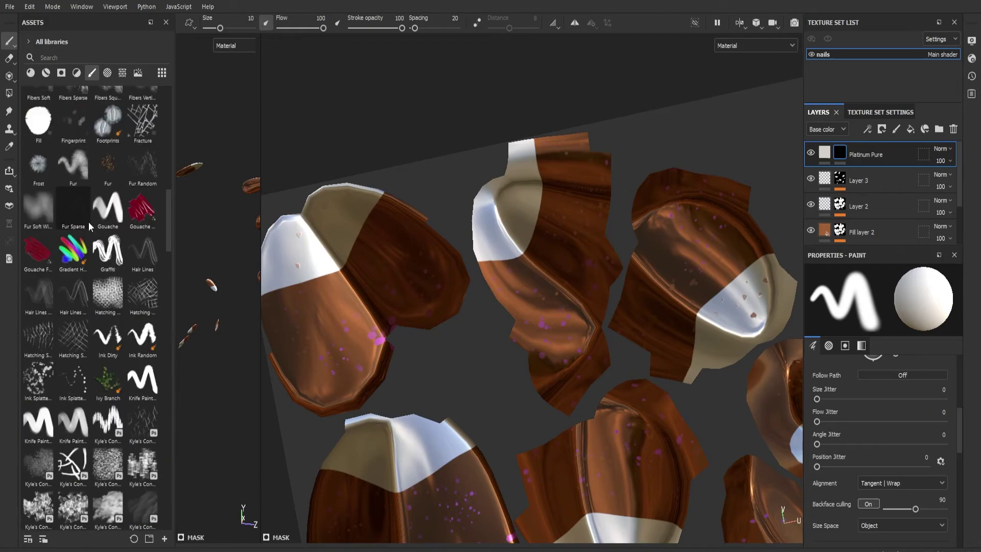
pyautogui.click(102, 57)
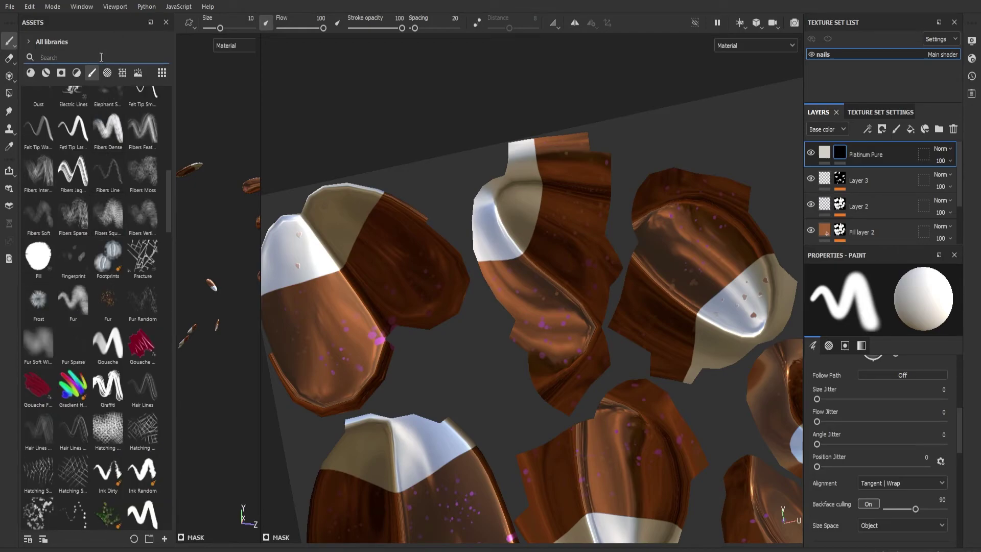
pyautogui.write('dirt')
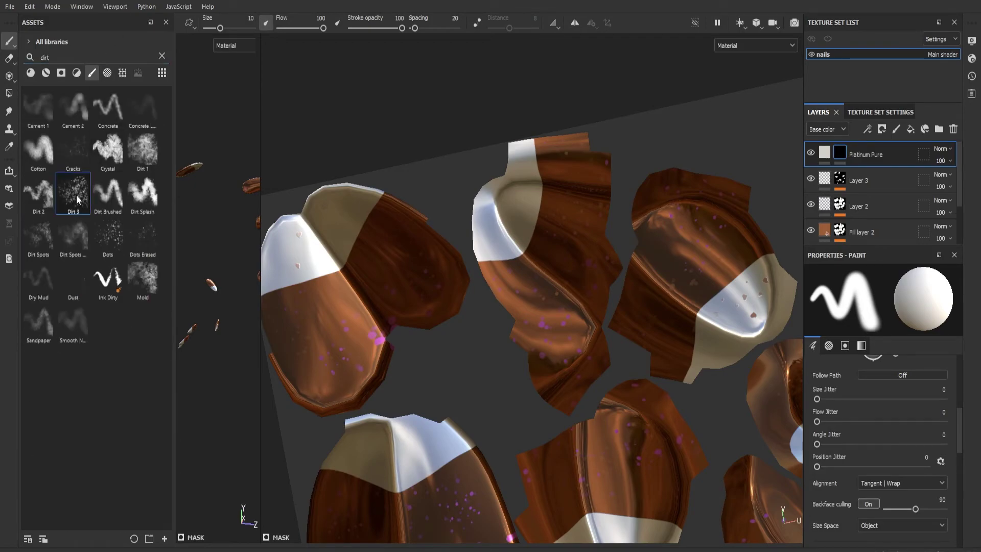
pyautogui.click(75, 195)
# - Try painting platinum patches across the nails with the Dirt 3 brush, undo the stroke, and check the brush's alpha parameters
pyautogui.moveTo(351, 279)
pyautogui.mouseDown()
pyautogui.moveTo(343, 311)
pyautogui.moveTo(312, 356)
pyautogui.moveTo(562, 450)
pyautogui.moveTo(547, 227)
pyautogui.moveTo(409, 214)
pyautogui.moveTo(327, 357)
pyautogui.moveTo(672, 352)
pyautogui.mouseUp()
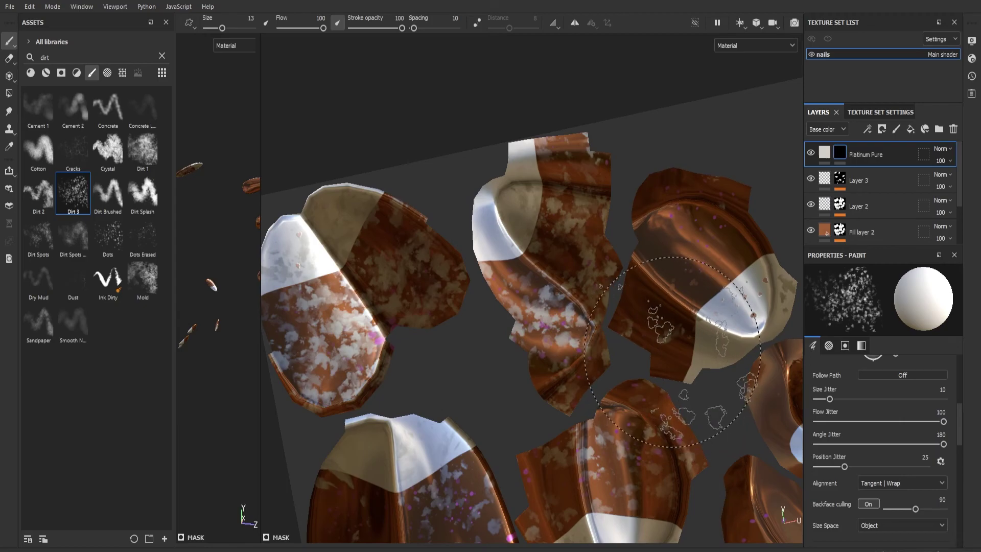
pyautogui.hotkey('ctrl', 'z')
pyautogui.scroll(-5, 887, 440)
pyautogui.scroll(-2, 884, 437)
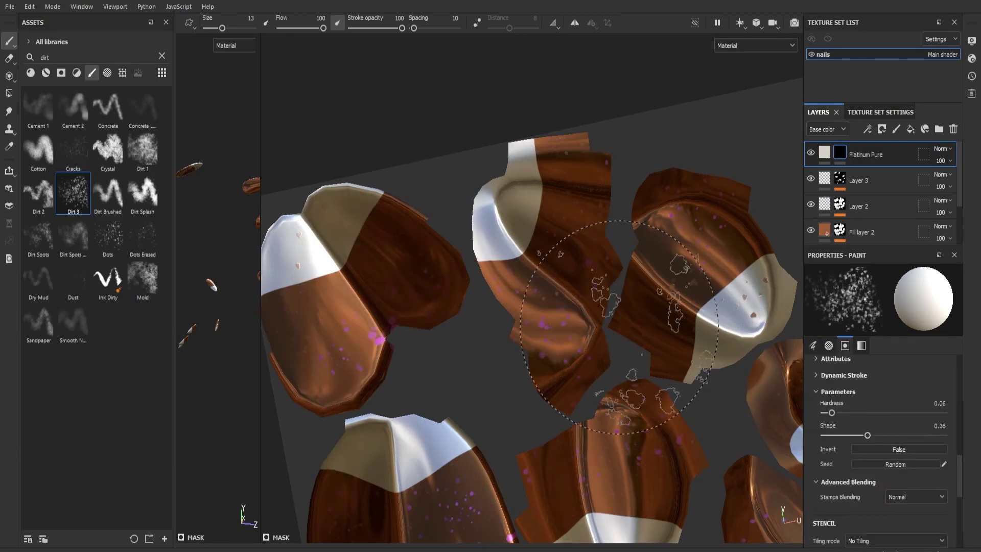
# - Examine the dots, hearts and base materials on all the nails across the full UV layout
pyautogui.moveTo(635, 331)
pyautogui.keyDown('alt'); pyautogui.mouseDown()
pyautogui.moveTo(624, 354)
pyautogui.moveTo(655, 329)
pyautogui.mouseUp(); pyautogui.keyUp('alt')
pyautogui.scroll(-5, 629, 312)
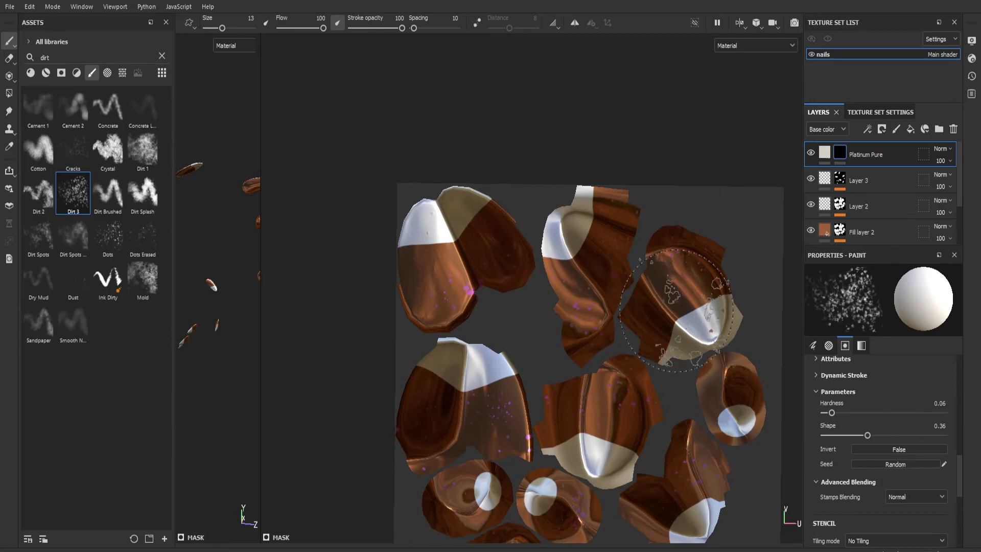
pyautogui.scroll(4, 629, 312)
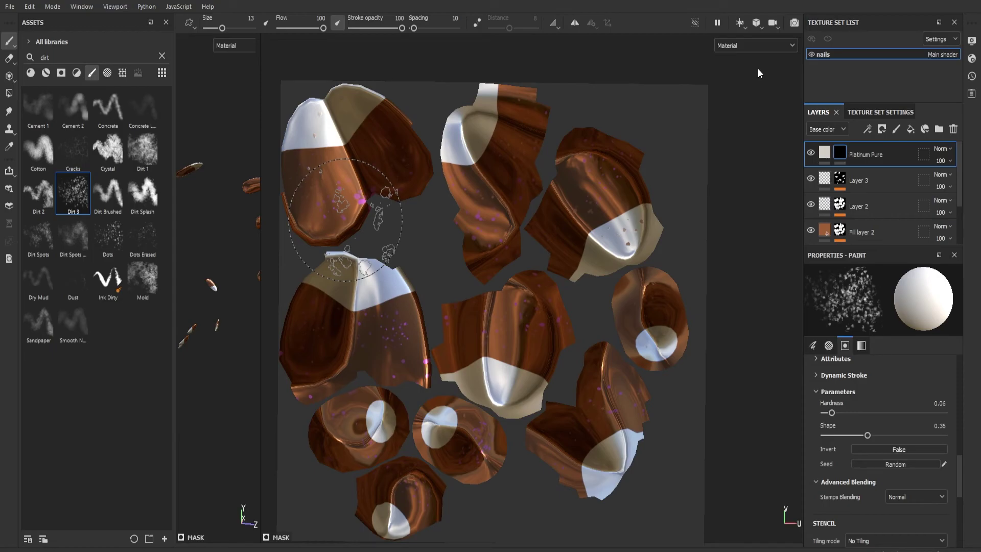
pyautogui.scroll(-2, 399, 231)
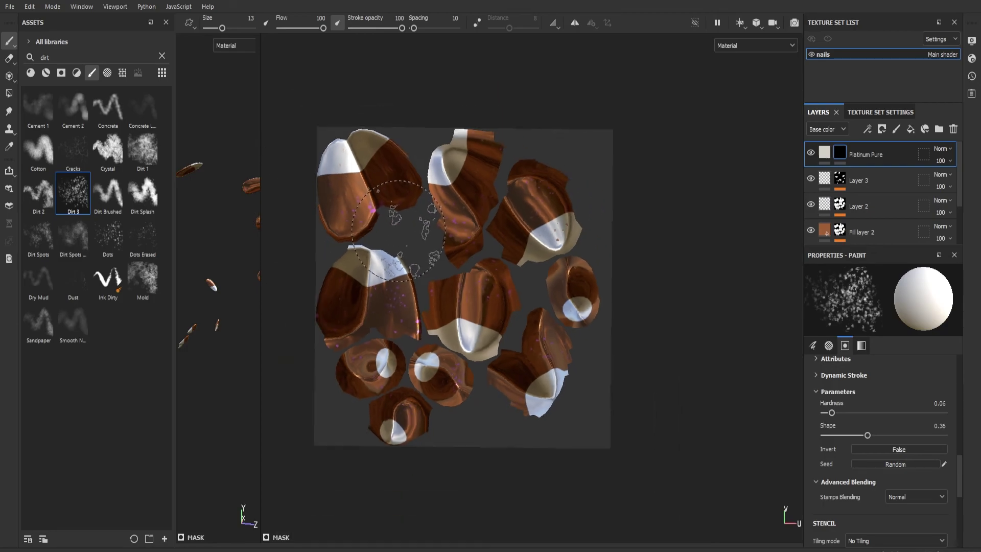
pyautogui.scroll(2, 401, 229)
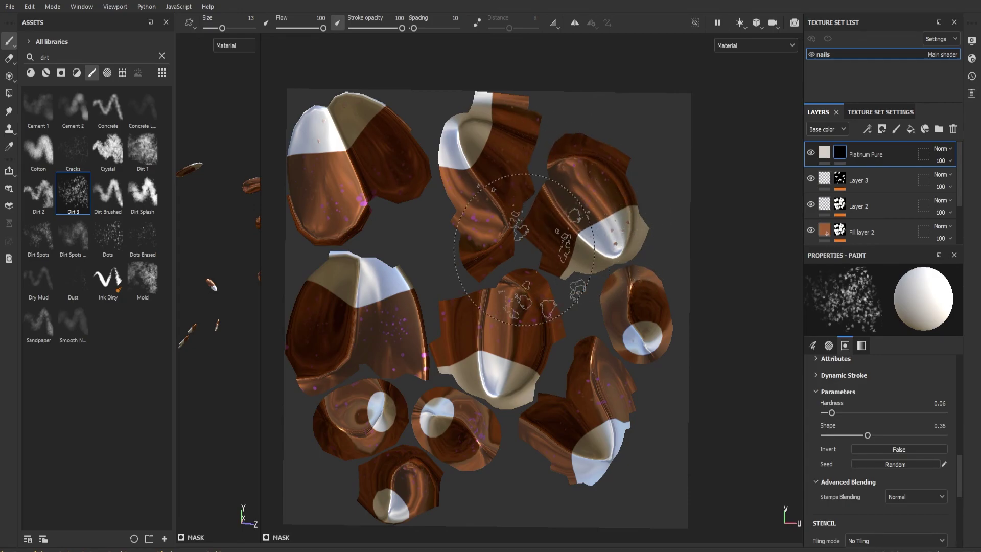
pyautogui.scroll(2, 677, 130)
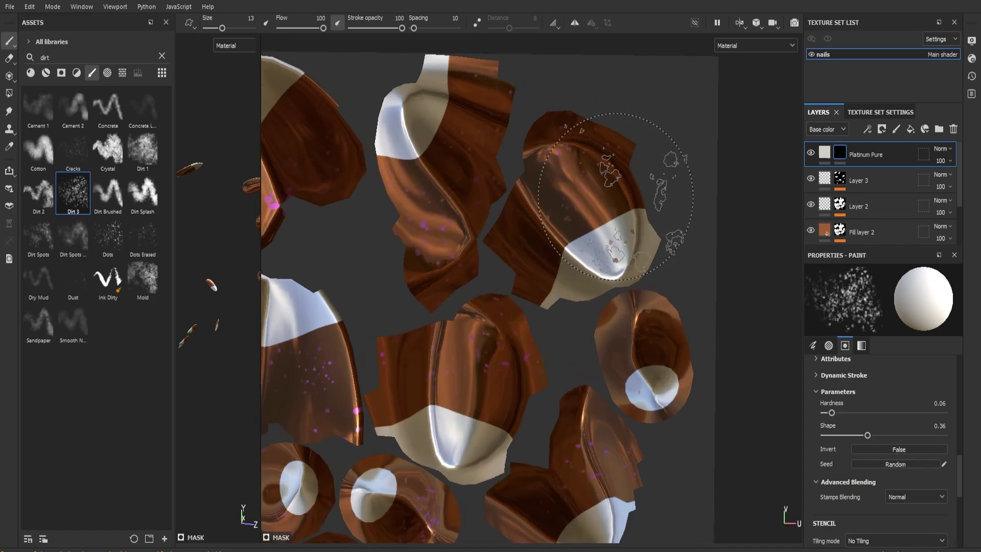
pyautogui.scroll(-5, 638, 163)
pyautogui.scroll(2, 620, 199)
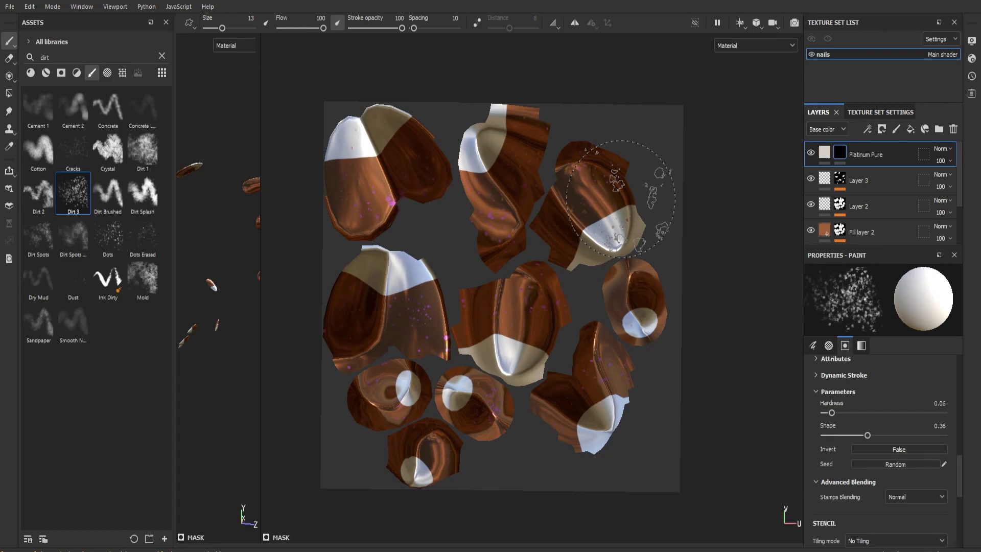
pyautogui.scroll(1, 620, 198)
pyautogui.scroll(-2, 621, 198)
pyautogui.scroll(2, 621, 198)
pyautogui.scroll(-1, 621, 199)
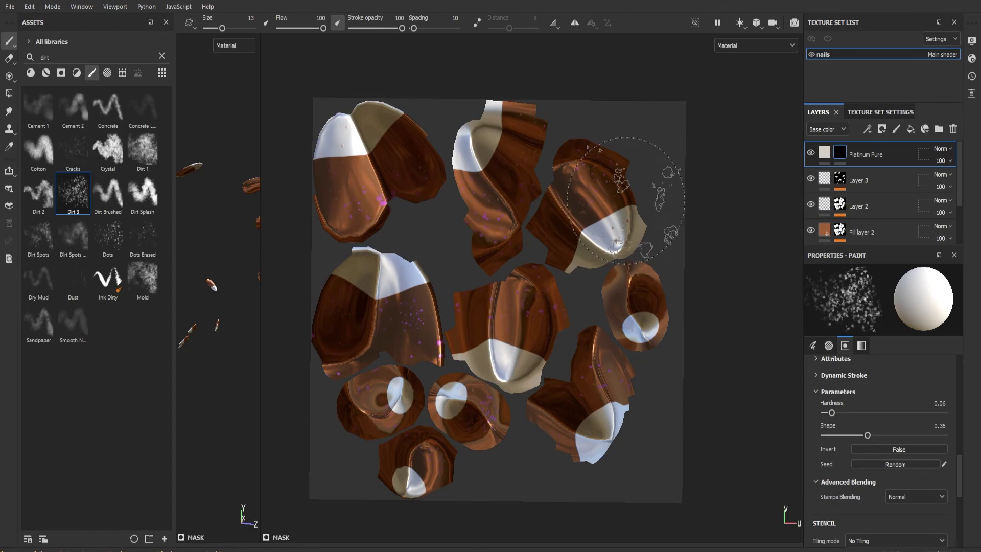